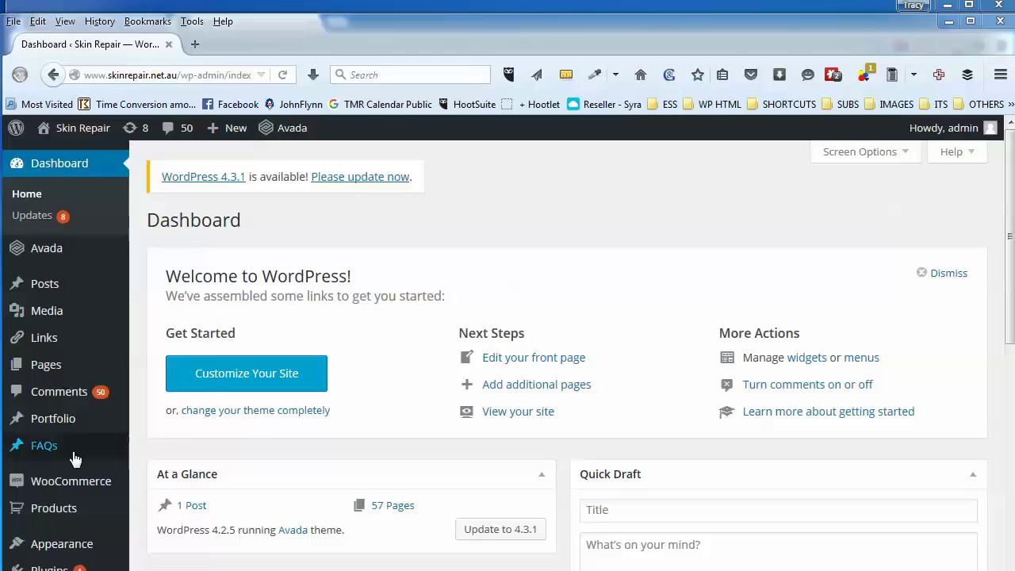
# Step: Search the WordPress plugin directory for "tracking code manager" to add a new plugin
pyautogui.moveTo(53, 430)
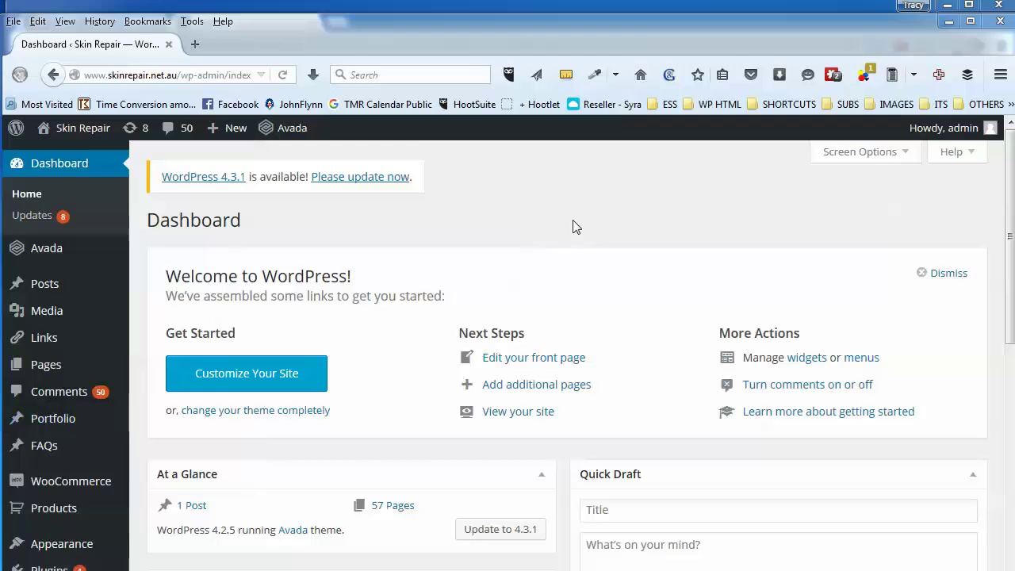
pyautogui.scroll(-2, 567, 219)
pyautogui.scroll(-5, 566, 219)
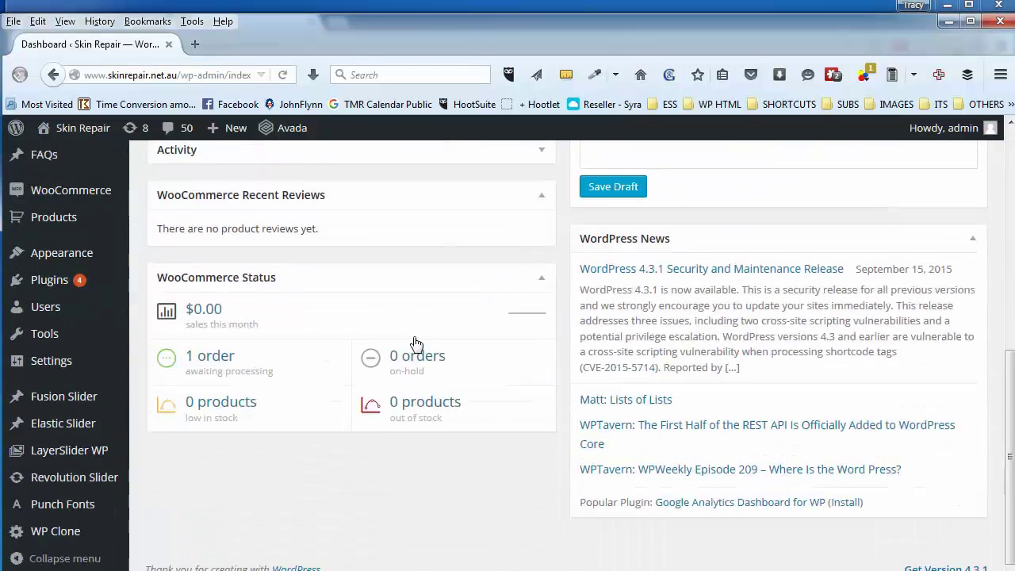
pyautogui.click(47, 280)
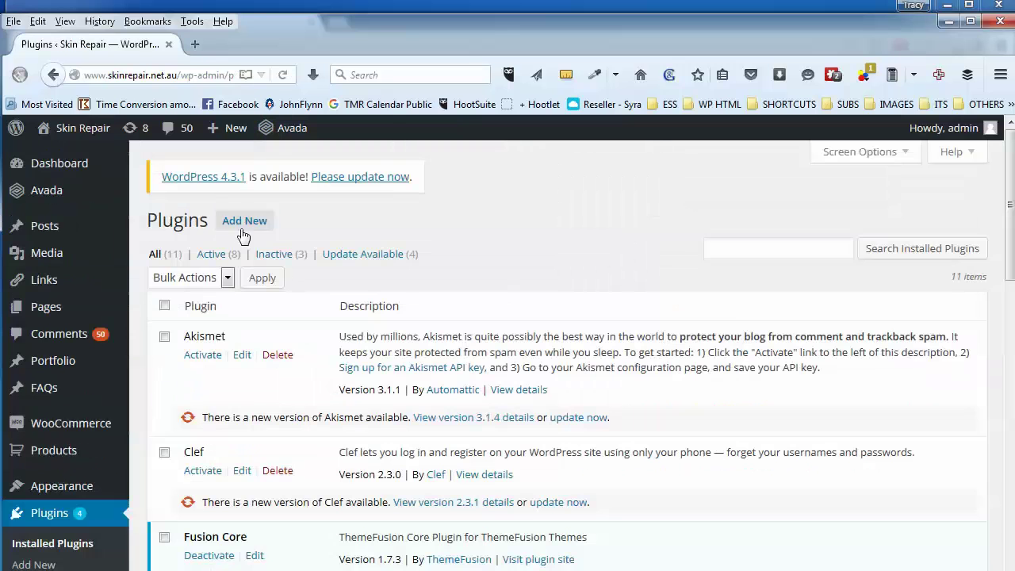
pyautogui.click(245, 226)
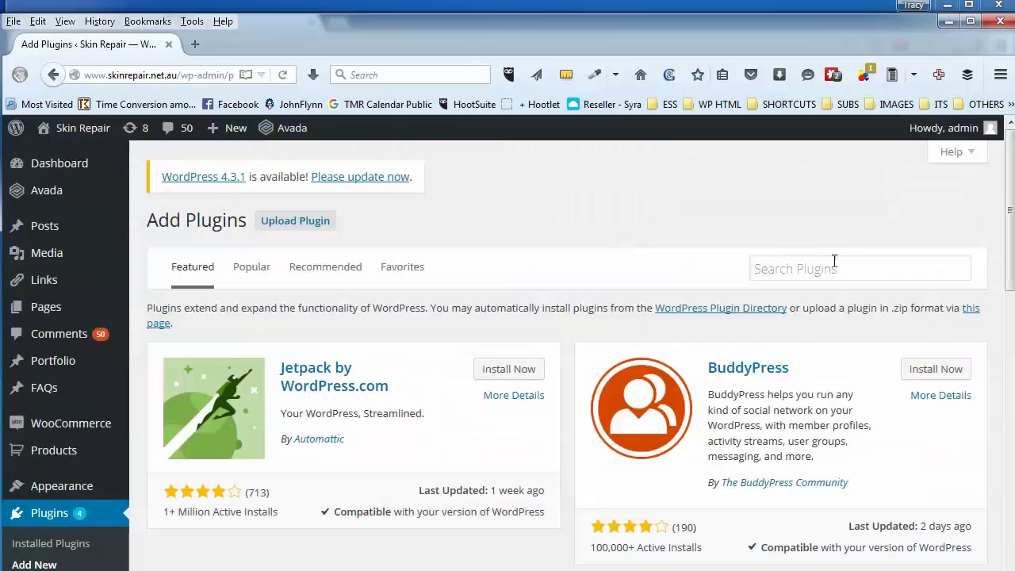
pyautogui.click(837, 271)
pyautogui.write('tracking code m')
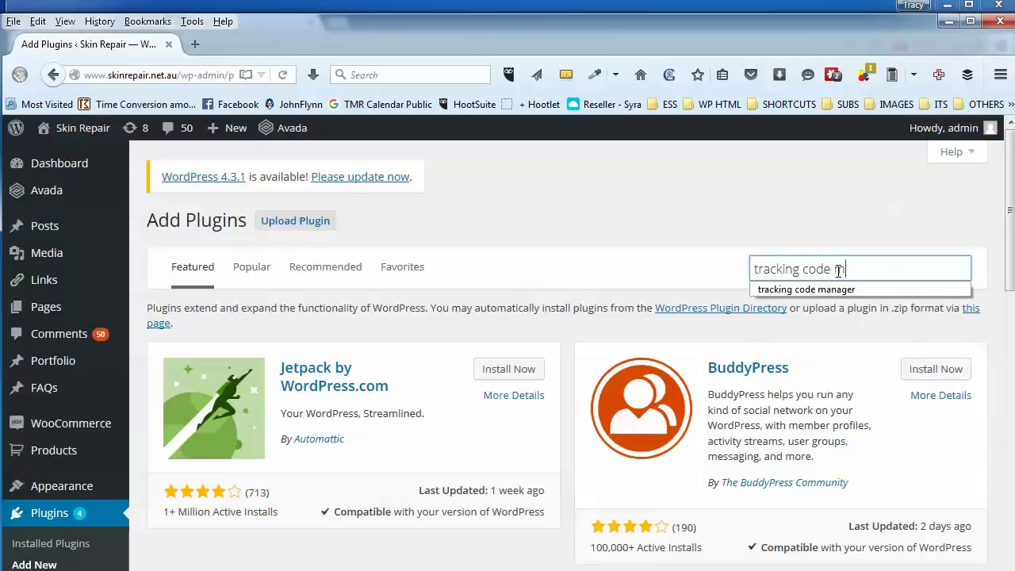
pyautogui.write('anager')
pyautogui.press('Return')
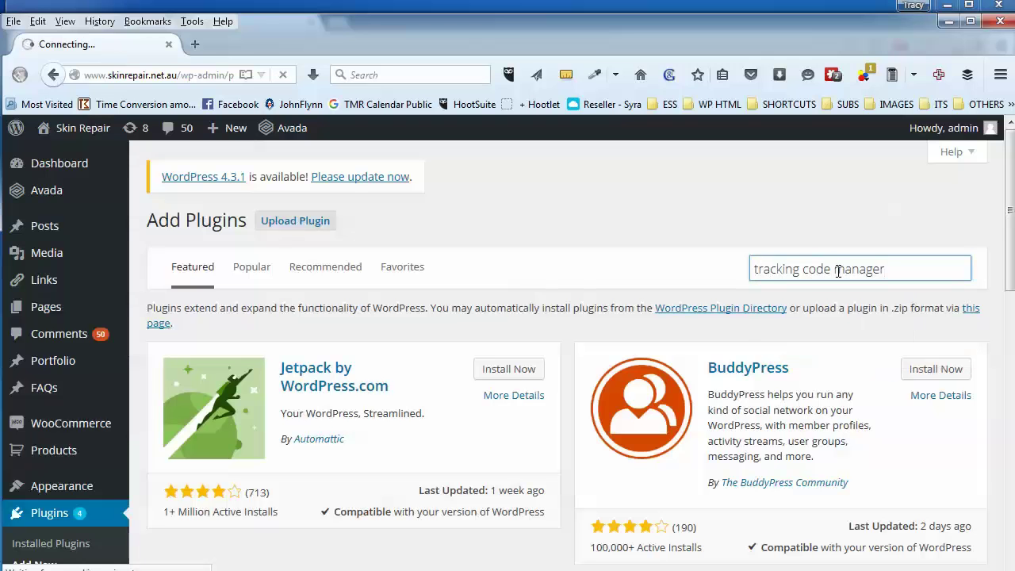
# Step: Install the Tracking Code Manager plugin by IntellyWP and activate it
pyautogui.scroll(-4, 567, 219)
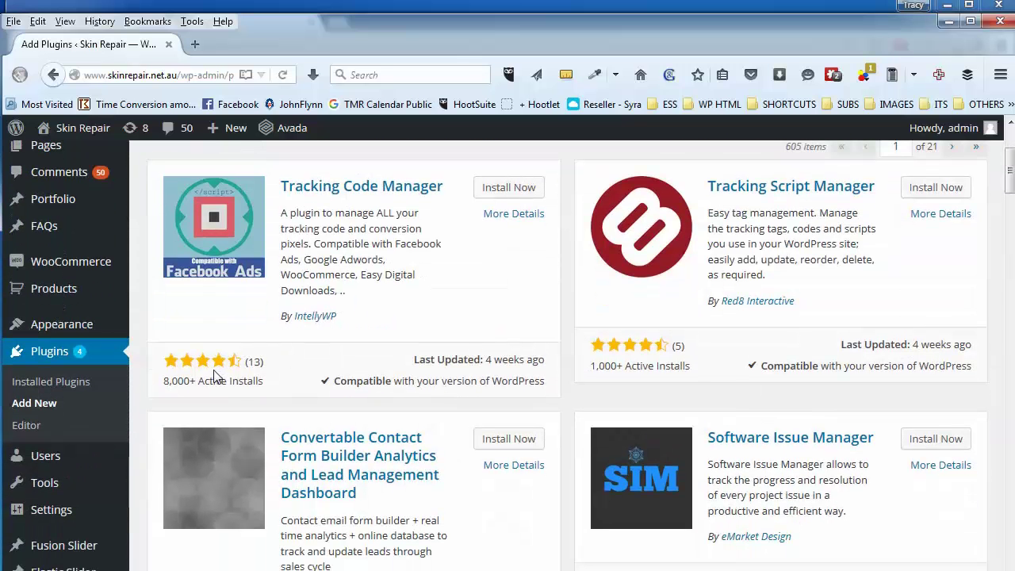
pyautogui.click(512, 192)
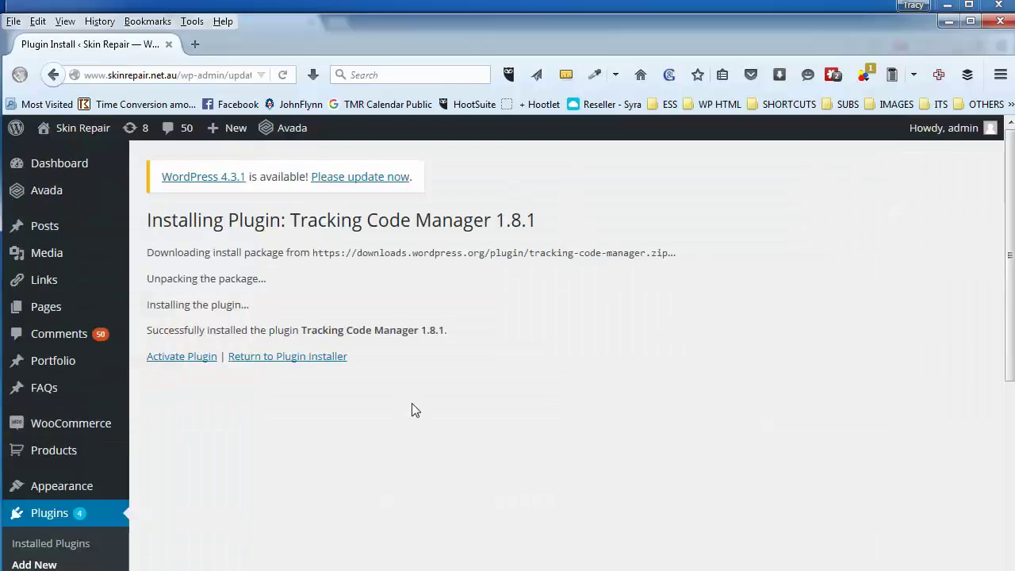
pyautogui.click(187, 367)
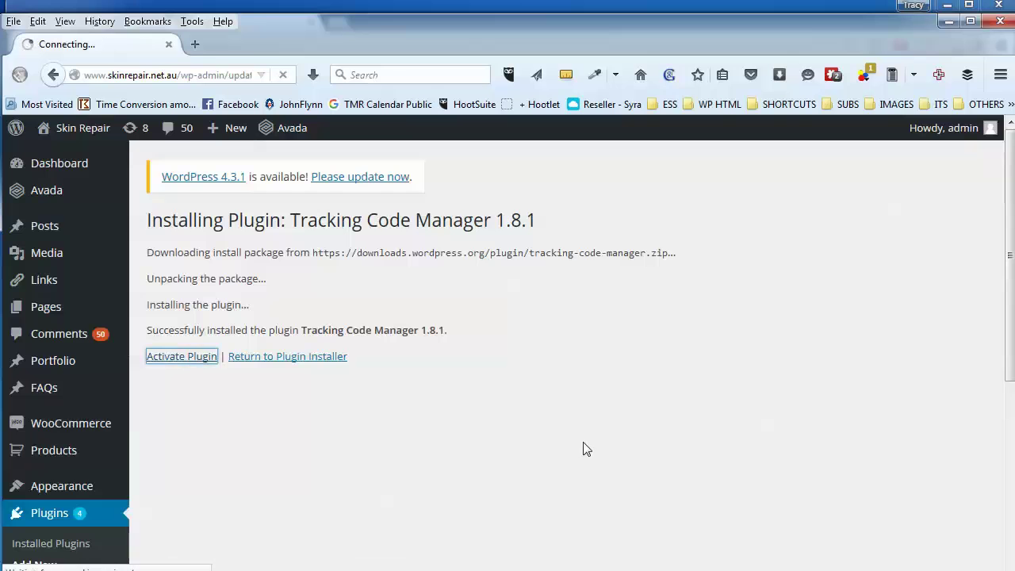
# Step: Open the settings page of the Tracking Code Manager plugin
pyautogui.scroll(-10, 211, 299)
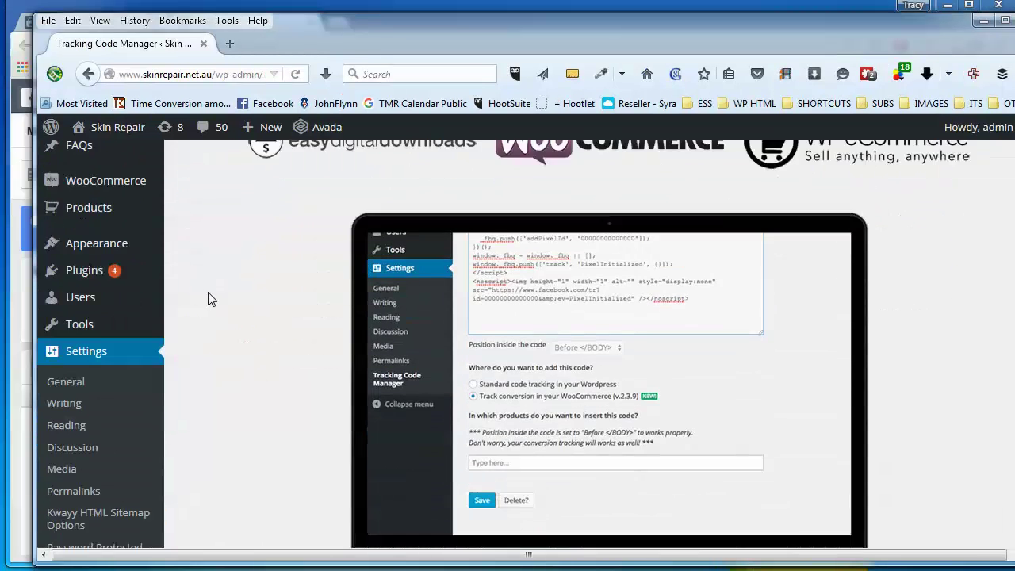
pyautogui.scroll(-5, 210, 299)
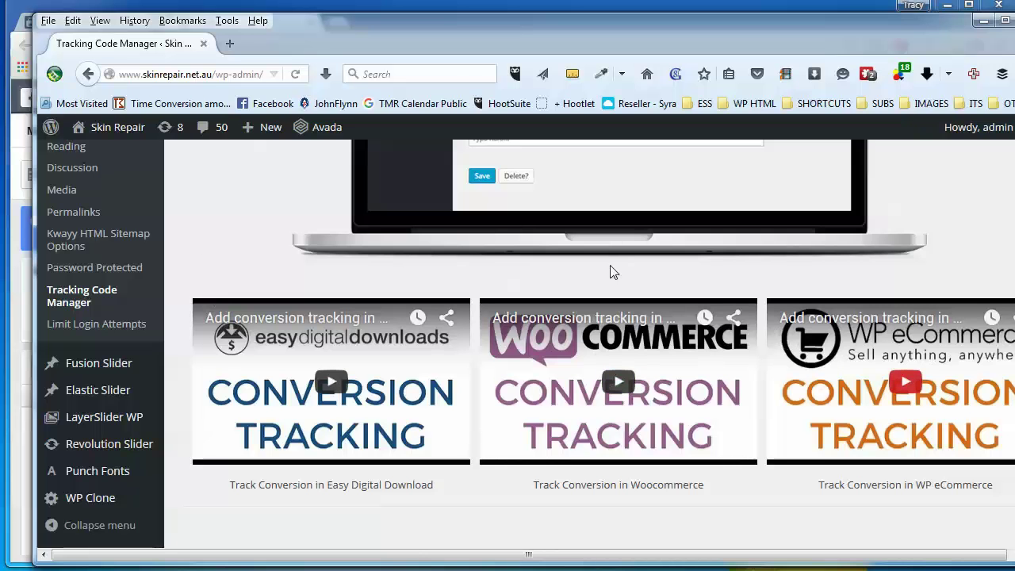
pyautogui.scroll(12, 186, 324)
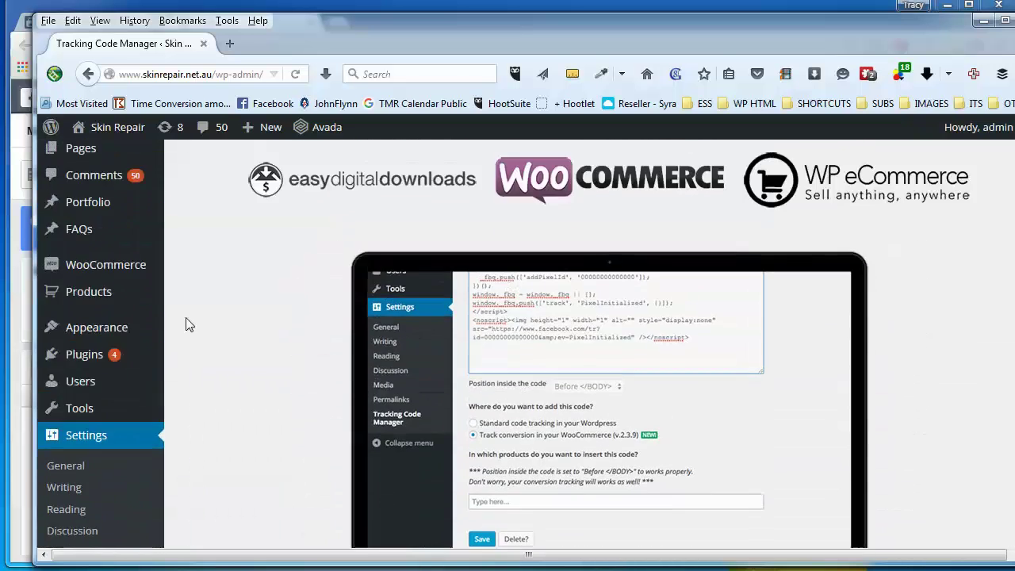
pyautogui.click(68, 309)
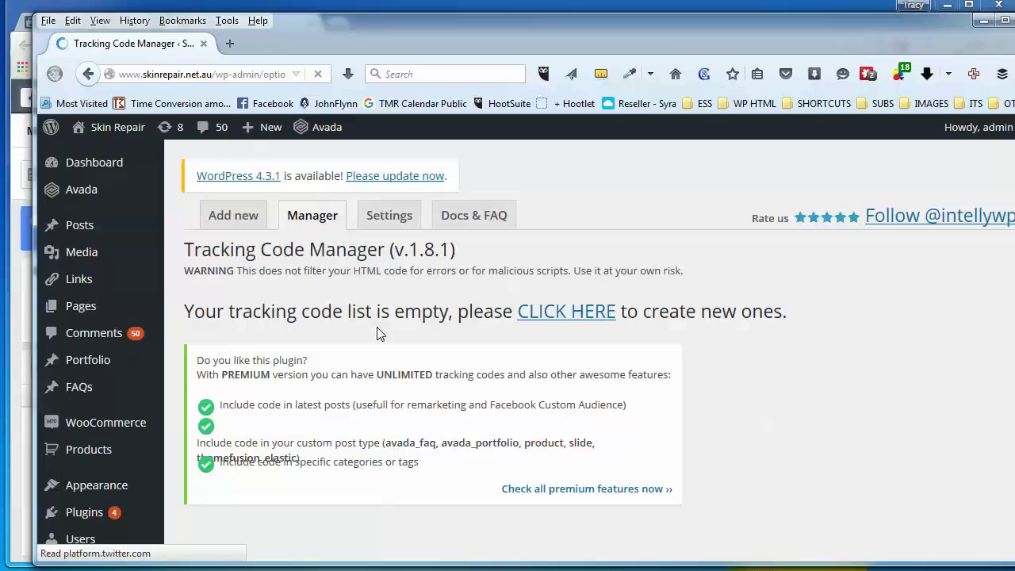
# Step: Start a new tracking code entry and name it "Facebook Tracking Pixel"
pyautogui.click(240, 220)
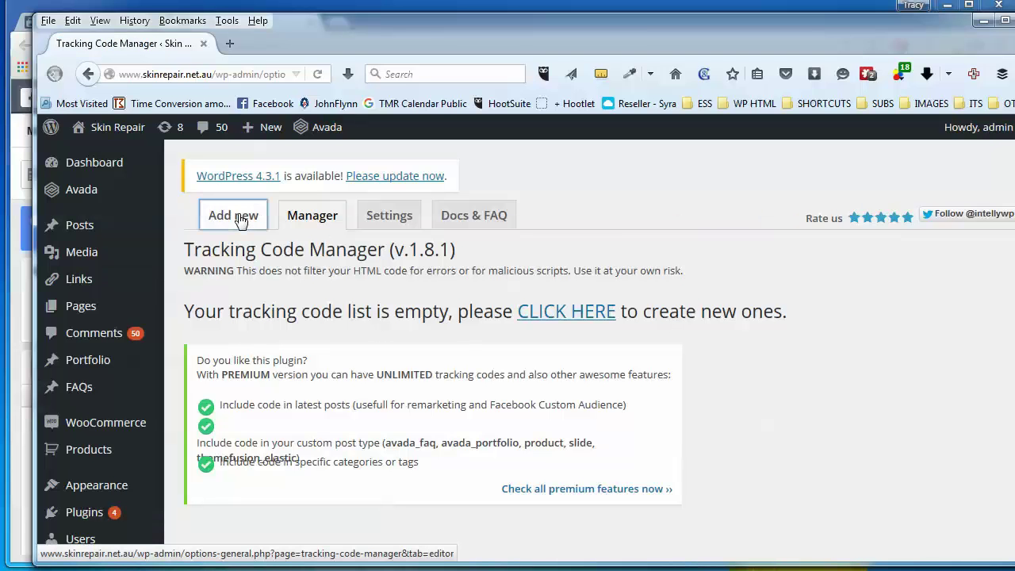
pyautogui.scroll(-3, 661, 333)
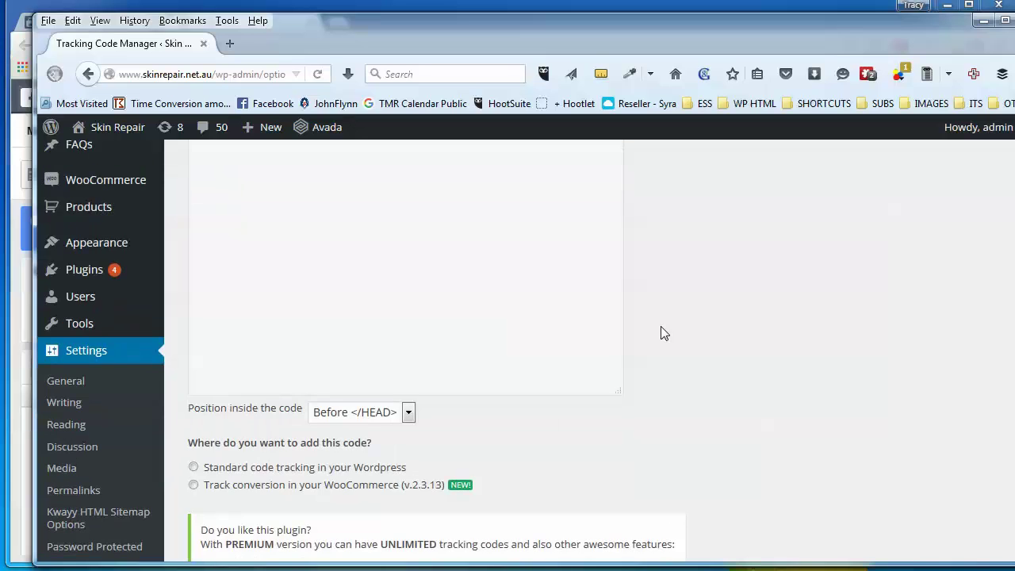
pyautogui.scroll(3, 659, 333)
pyautogui.click(378, 333)
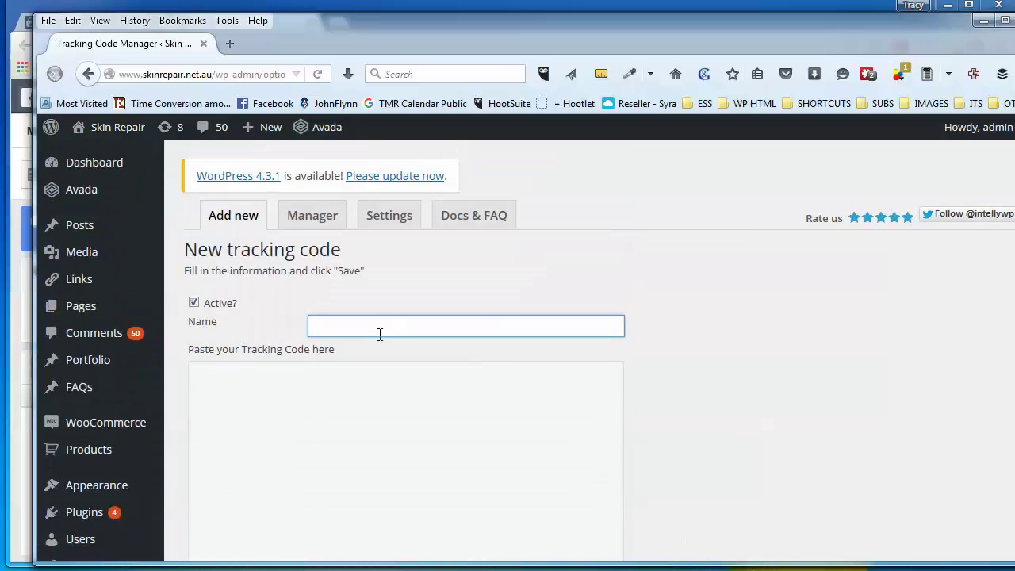
pyautogui.write('Facebook ')
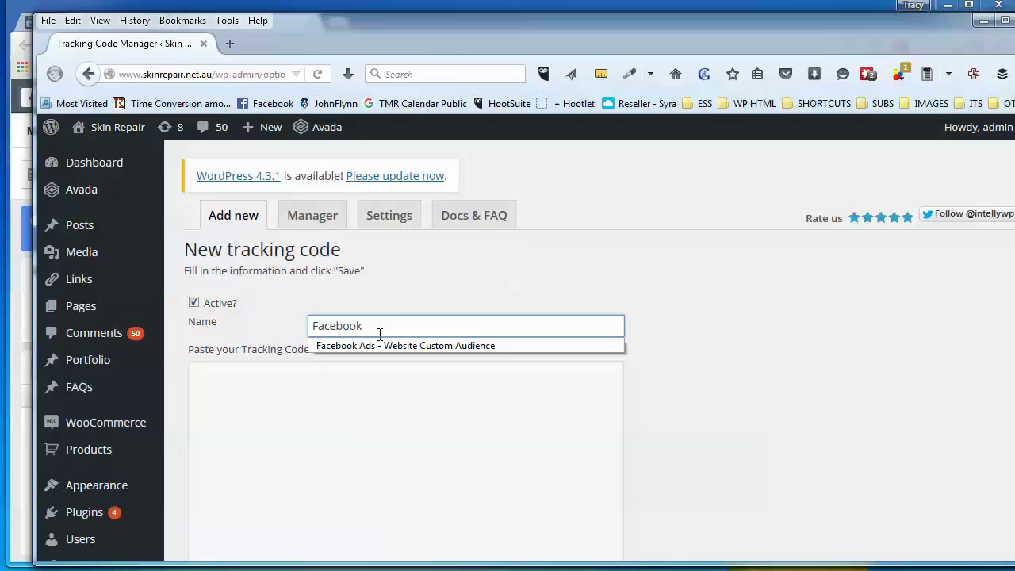
pyautogui.write('Tracking Pixel')
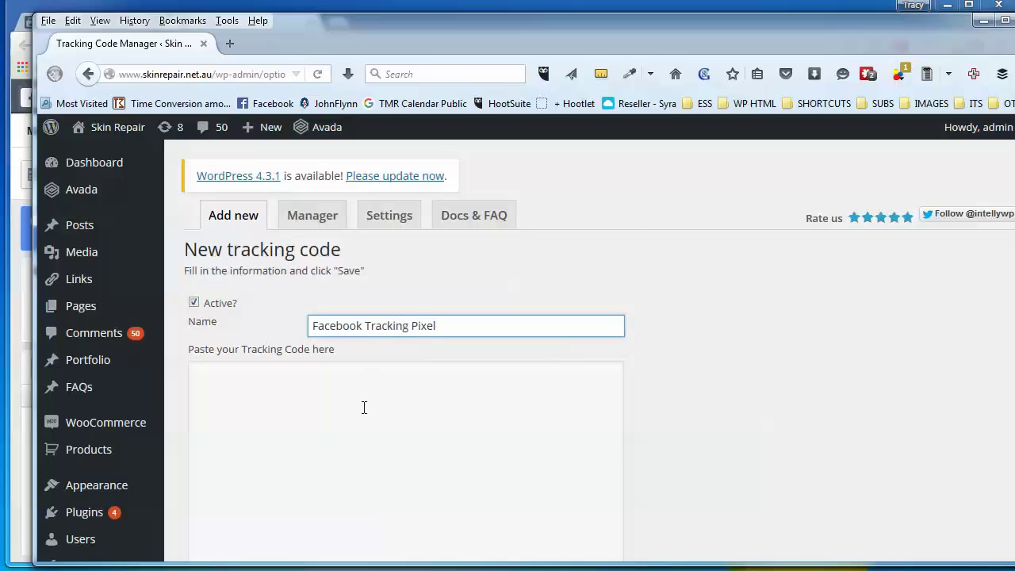
pyautogui.click(364, 409)
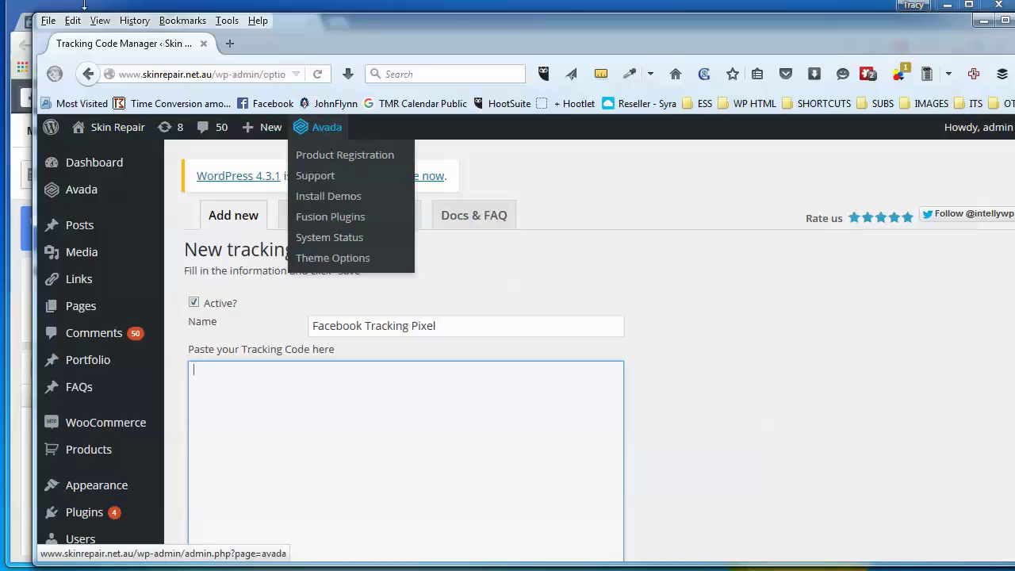
# Step: Switch to Facebook Ads Manager in the other browser and open the Custom Audience Pixel page for the Skin Repair account
pyautogui.hotkey('alt', 'Tab')
pyautogui.hotkey('alt', 'space')
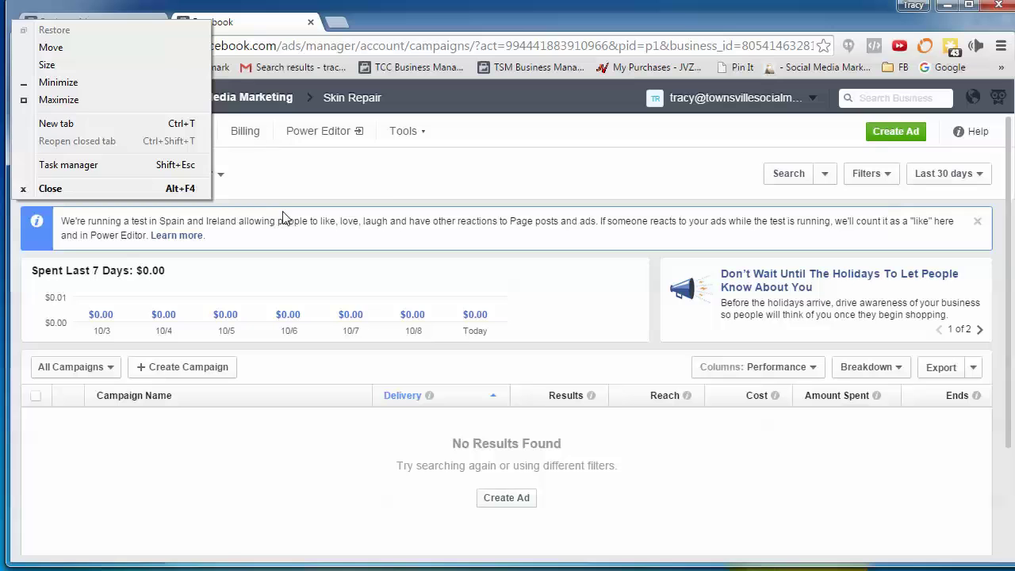
pyautogui.press('Escape')
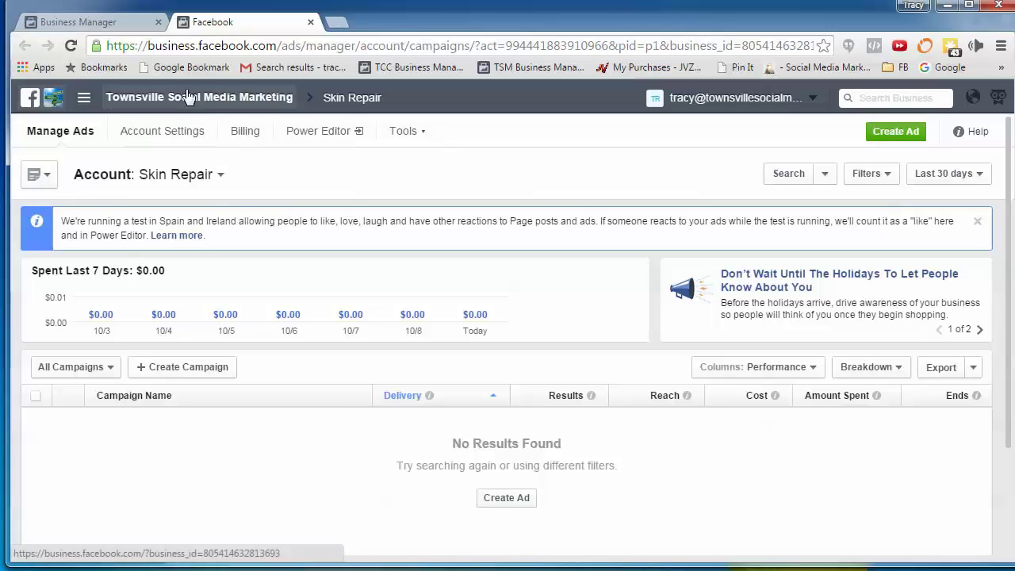
pyautogui.click(410, 138)
pyautogui.click(402, 209)
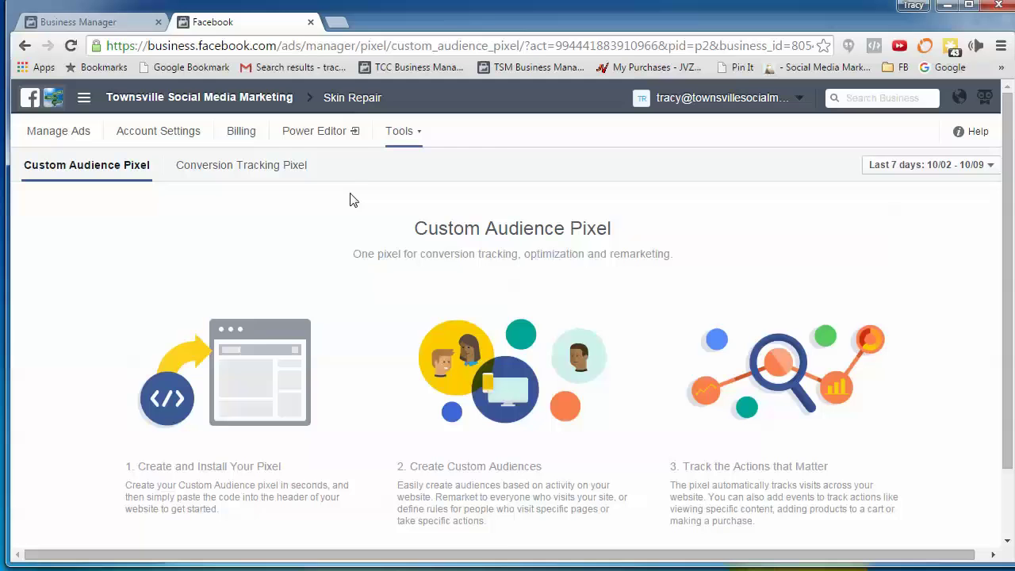
pyautogui.scroll(-2, 553, 223)
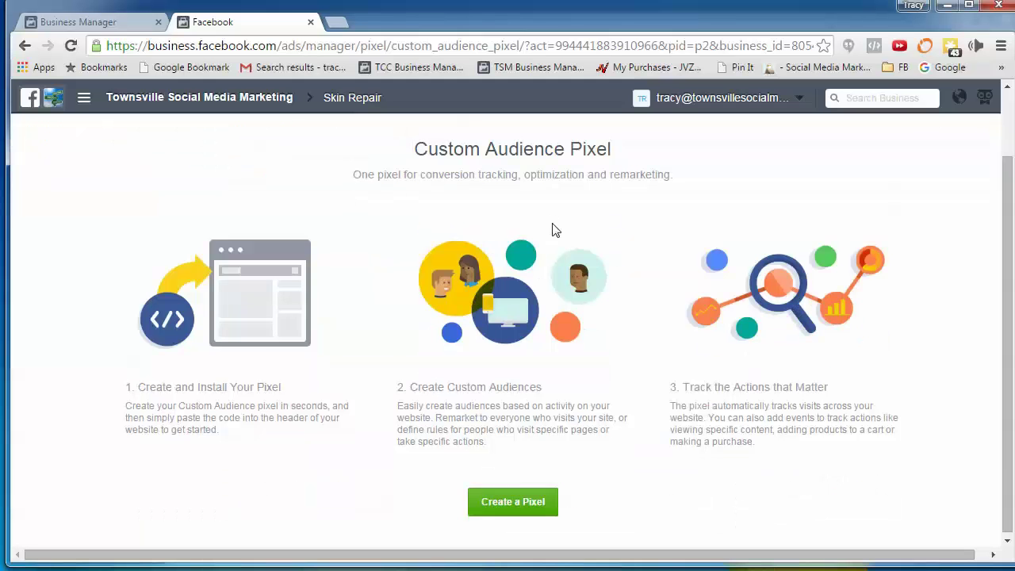
pyautogui.click(513, 500)
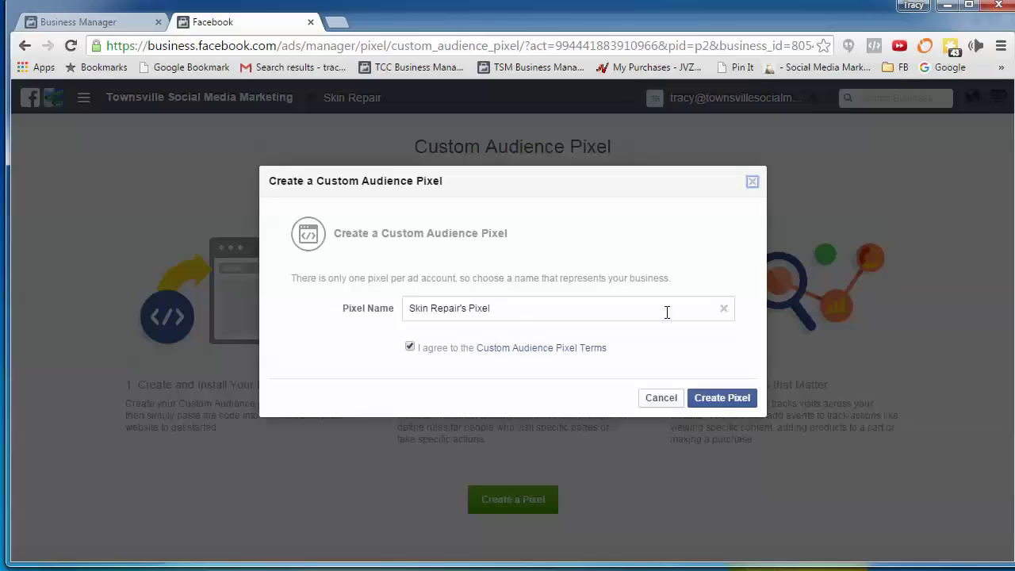
pyautogui.click(723, 403)
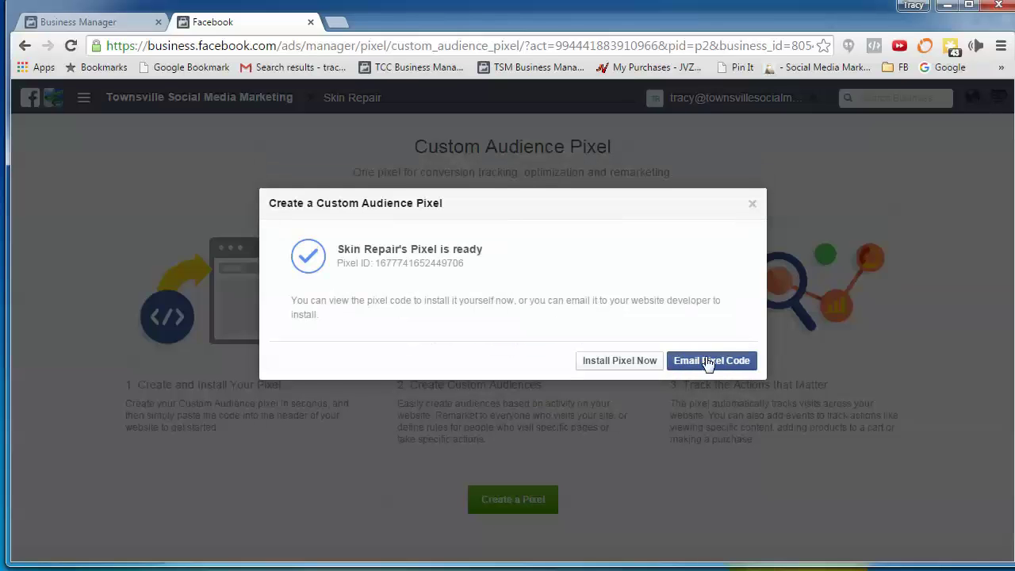
# Step: Choose to install the pixel now and copy the complete Facebook pixel code
pyautogui.click(619, 361)
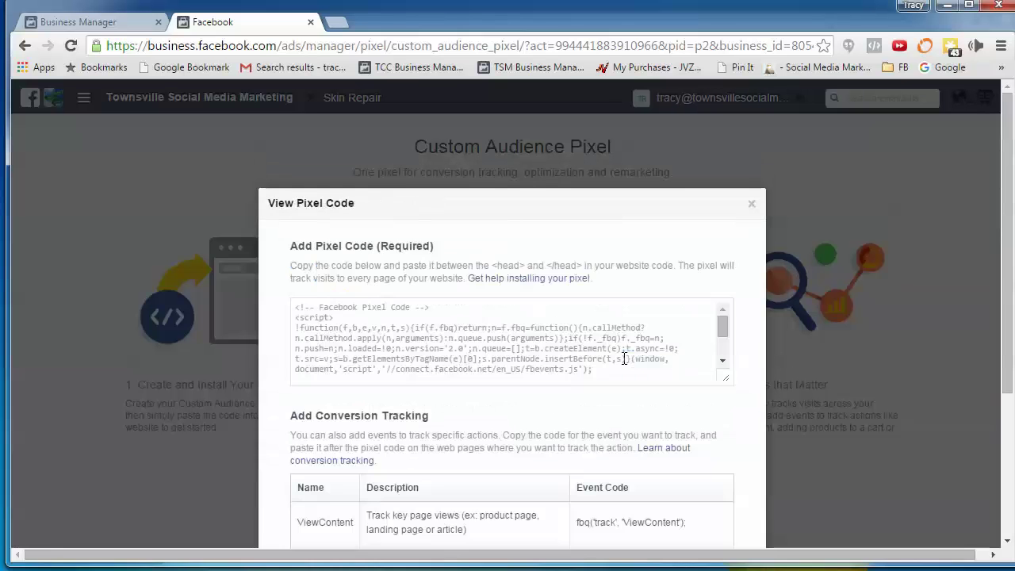
pyautogui.click(297, 308)
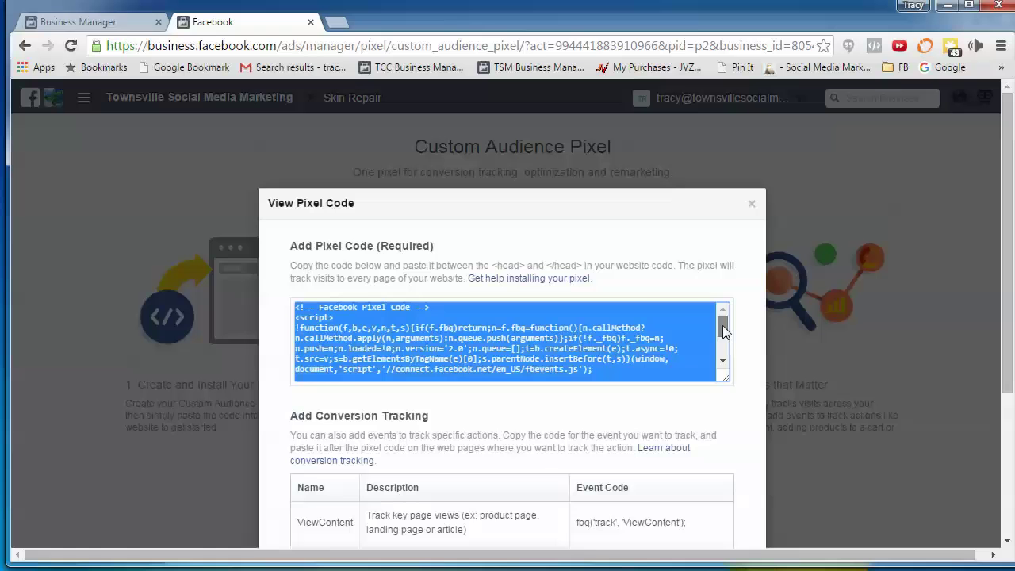
pyautogui.moveTo(723, 330)
pyautogui.mouseDown()
pyautogui.moveTo(724, 353)
pyautogui.moveTo(724, 326)
pyautogui.mouseUp()
pyautogui.rightClick(549, 332)
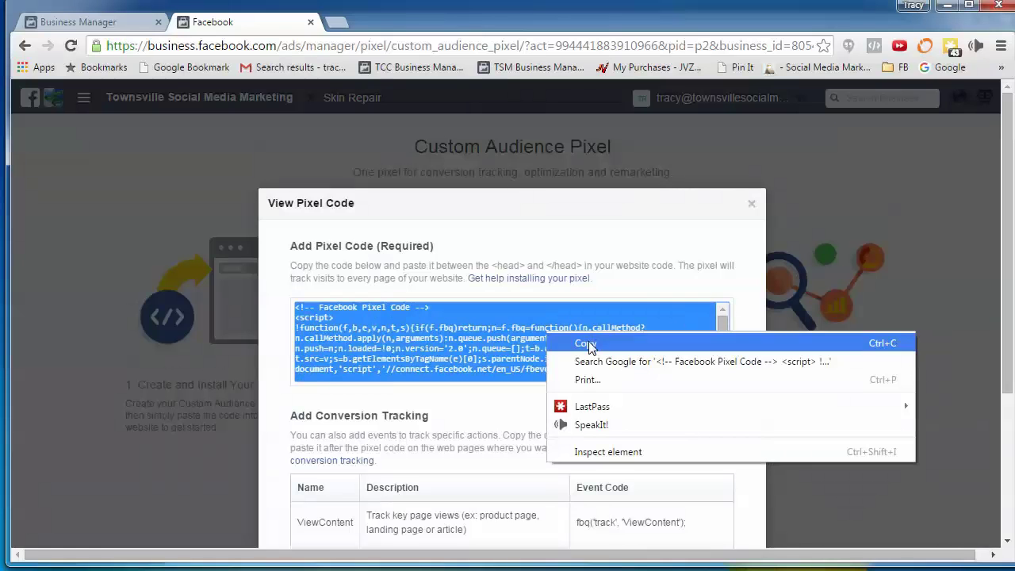
pyautogui.click(585, 342)
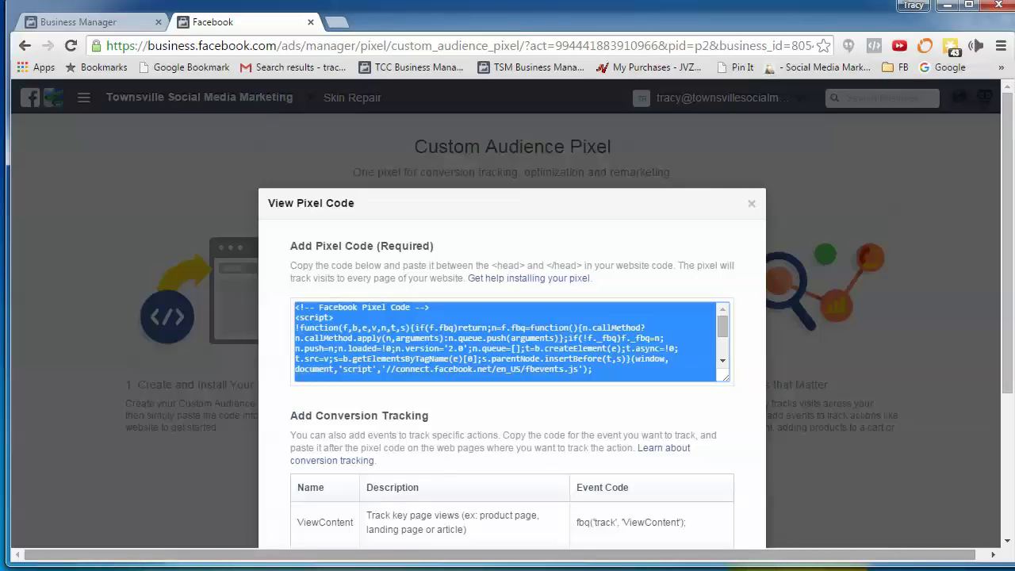
# Step: Return to the new tracking code form in WordPress and paste the Facebook pixel code into its code area
pyautogui.click(123, 567)
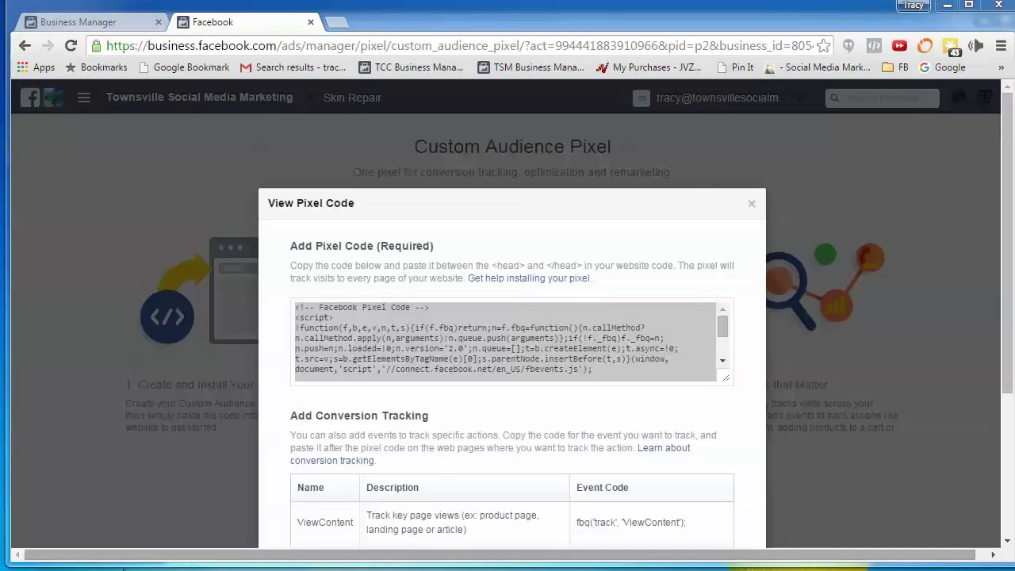
pyautogui.scroll(-5, 555, 318)
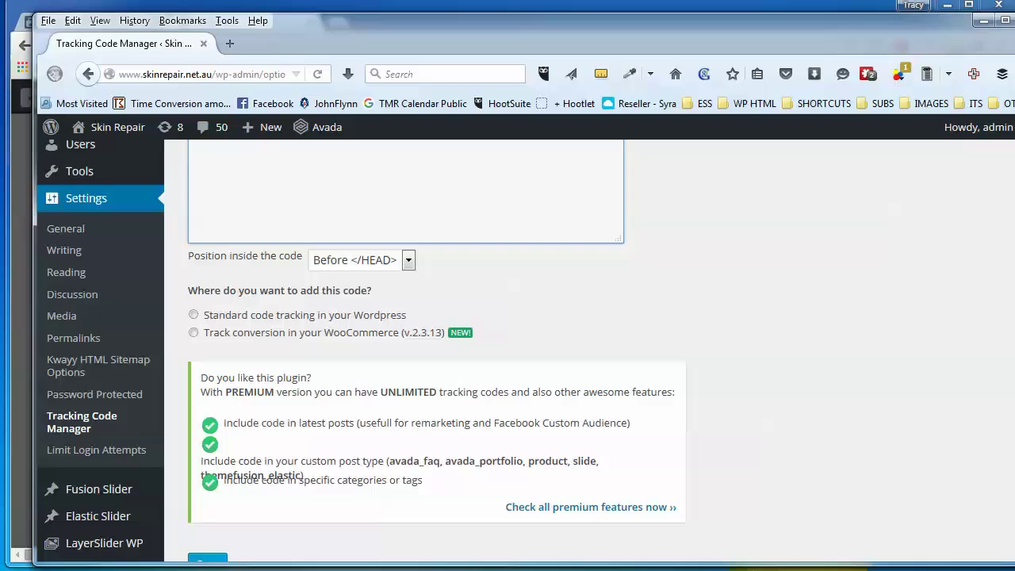
pyautogui.scroll(5, 555, 309)
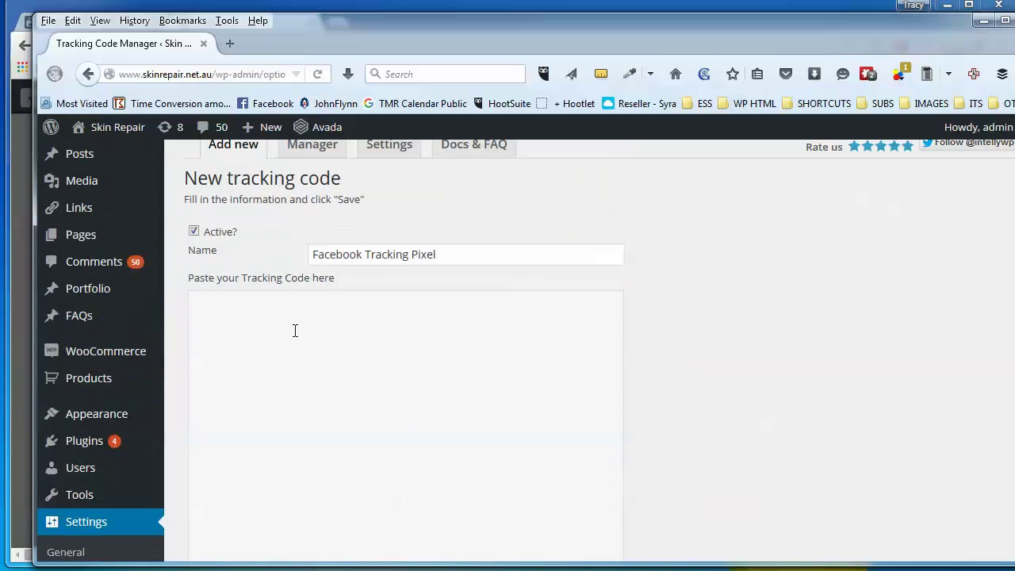
pyautogui.click(294, 329)
pyautogui.rightClick(301, 324)
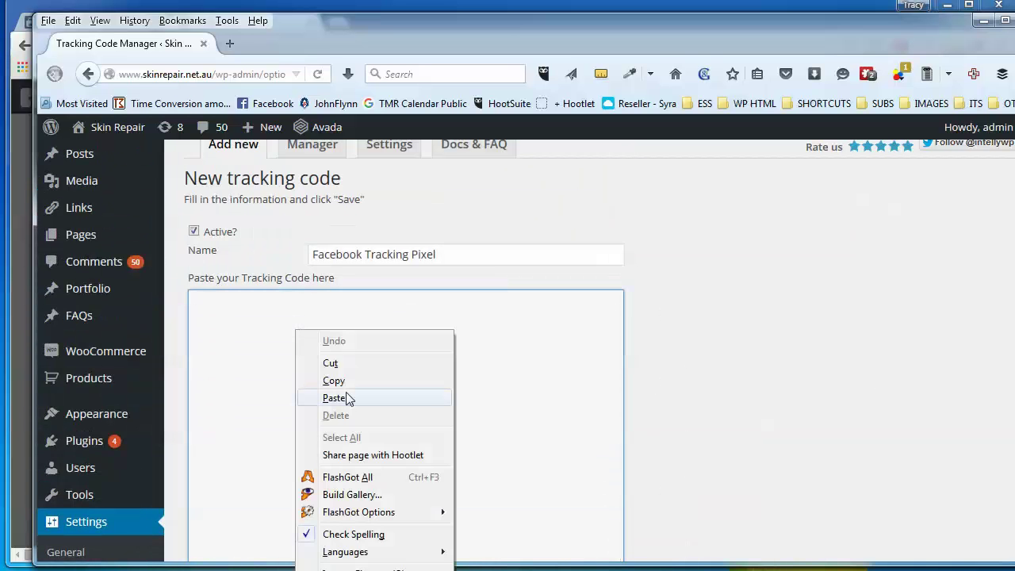
pyautogui.click(347, 397)
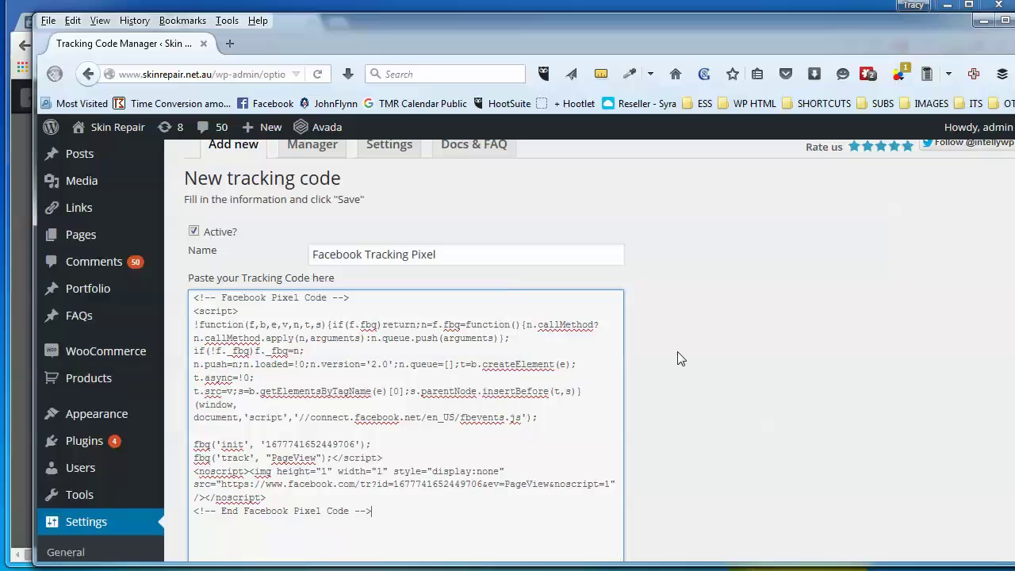
pyautogui.scroll(-5, 686, 359)
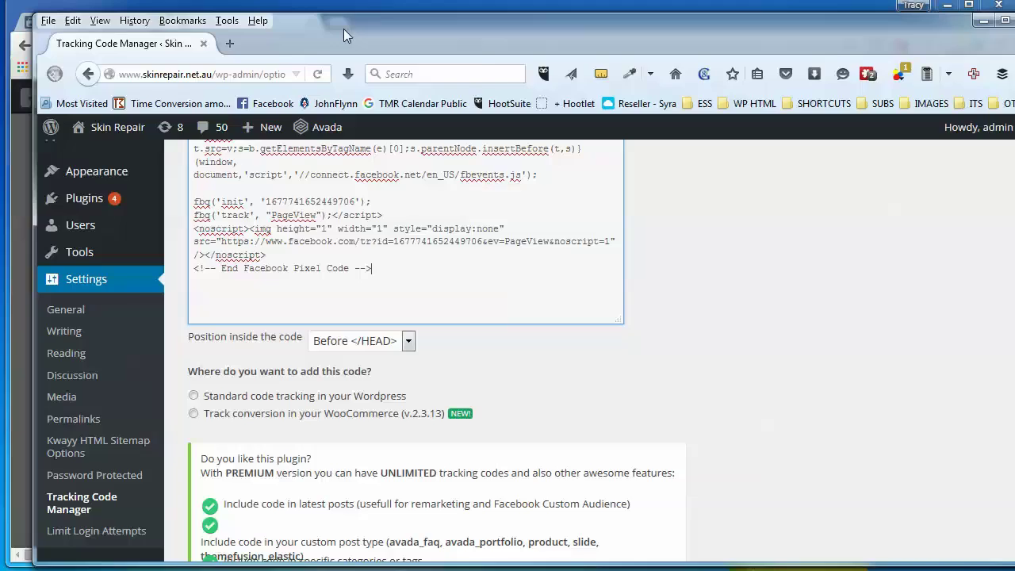
# Step: Compare Facebook's instruction on where to paste the pixel code with the position setting in the WordPress tracking code form
pyautogui.moveTo(344, 28); pyautogui.dragTo(551, 59)
pyautogui.hotkey('alt', 'Tab')
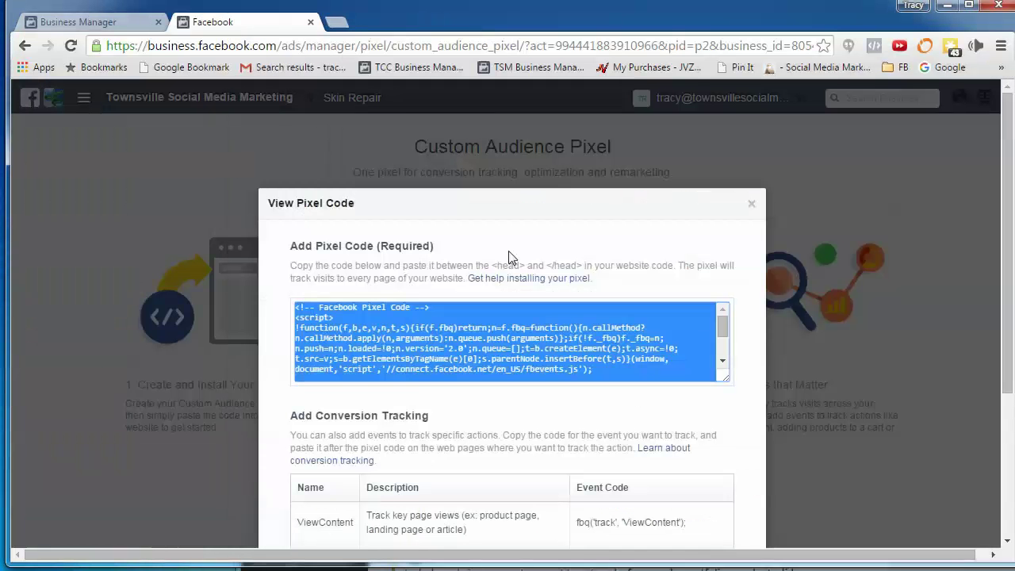
pyautogui.click(349, 265)
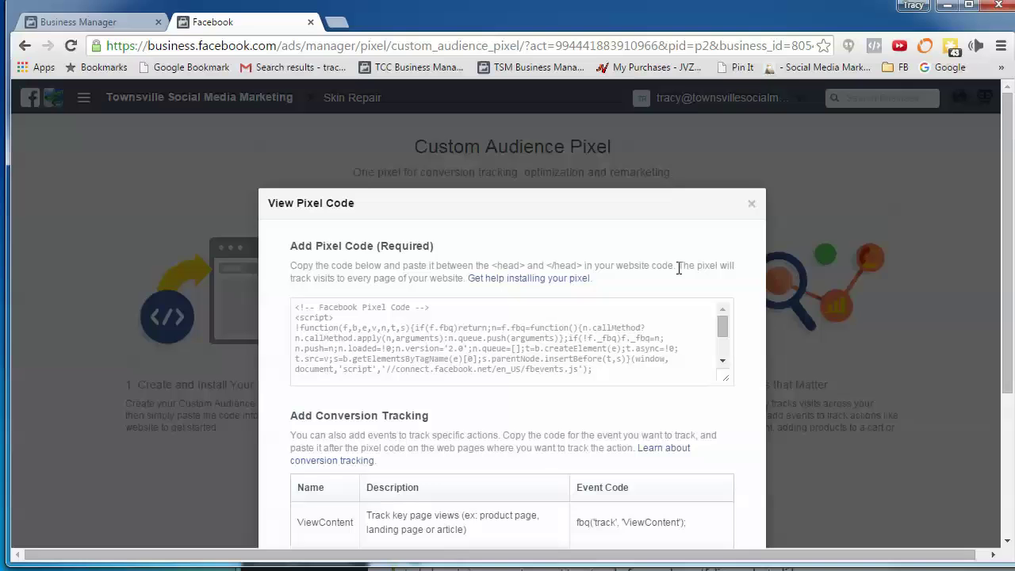
pyautogui.hotkey('alt', 'Tab')
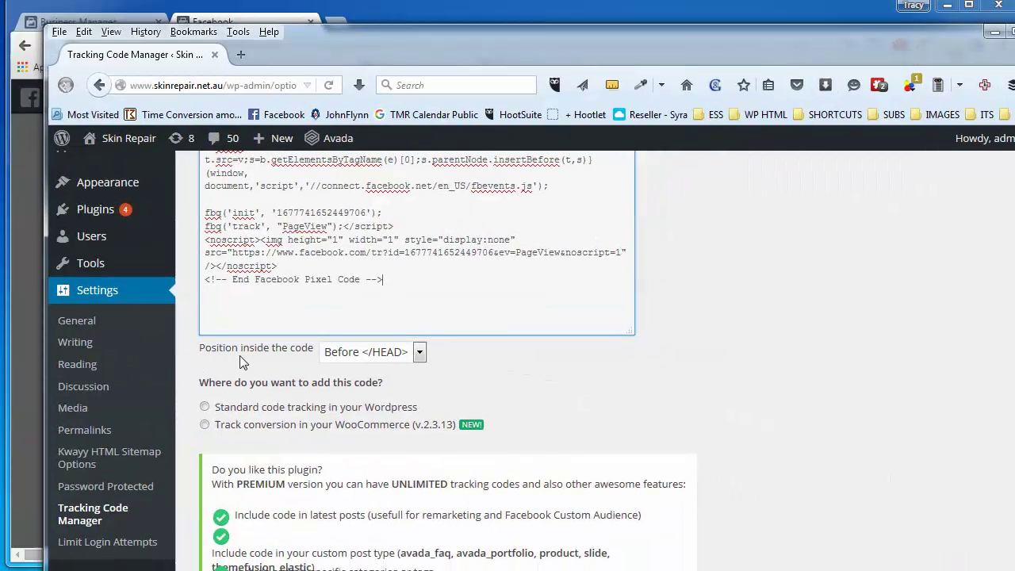
pyautogui.moveTo(453, 39); pyautogui.dragTo(936, 49)
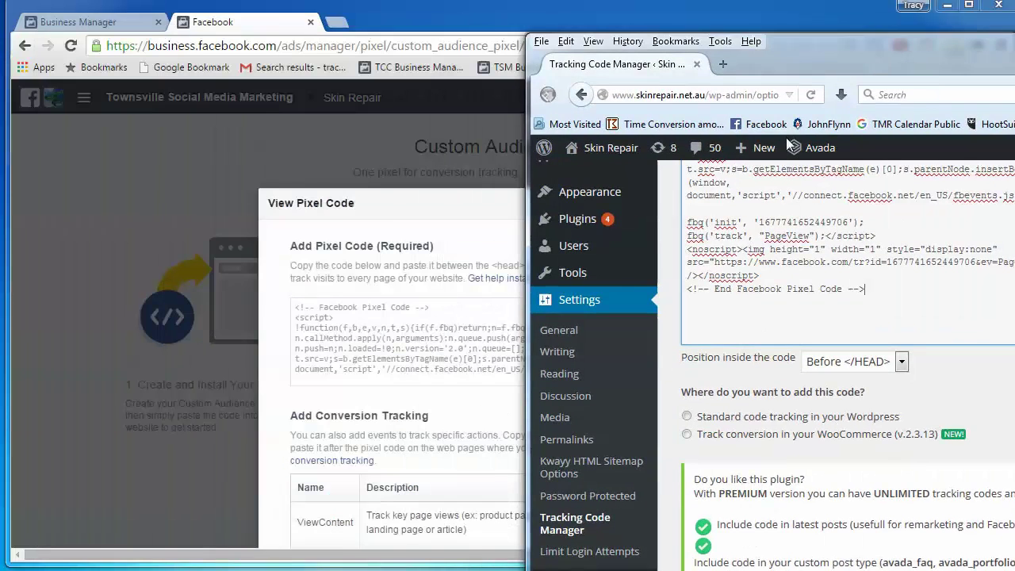
pyautogui.click(482, 243)
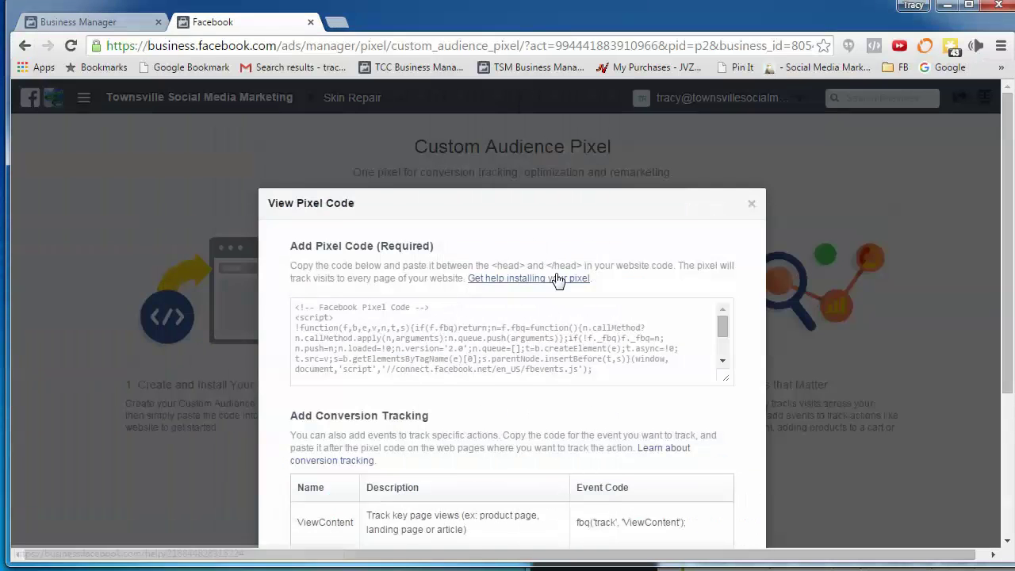
# Step: Return to the WordPress form, save the Facebook tracking code, and review its entry in the Tracking Code Manager list
pyautogui.hotkey('alt', 'Tab')
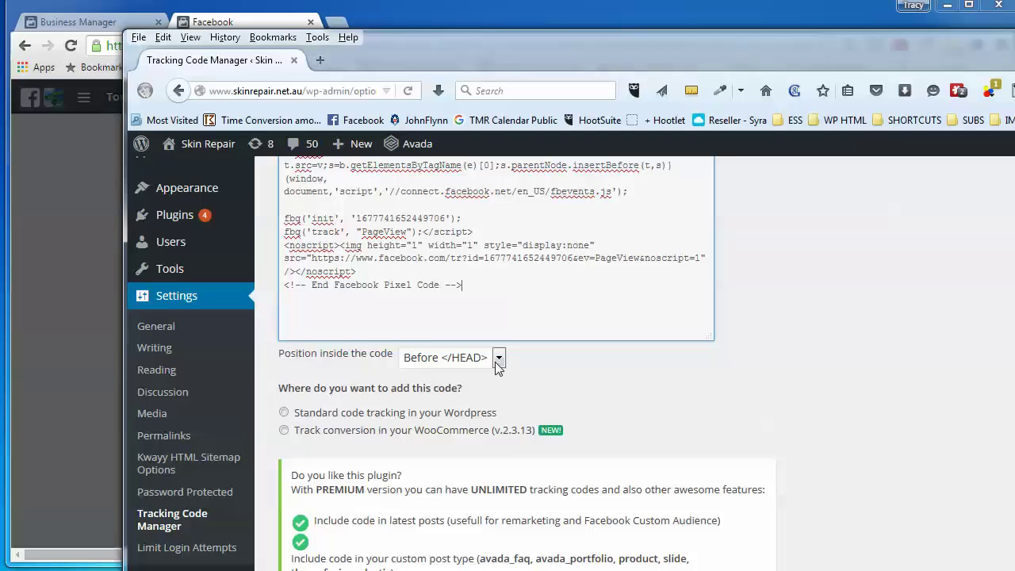
pyautogui.click(819, 360)
pyautogui.scroll(-5, 820, 357)
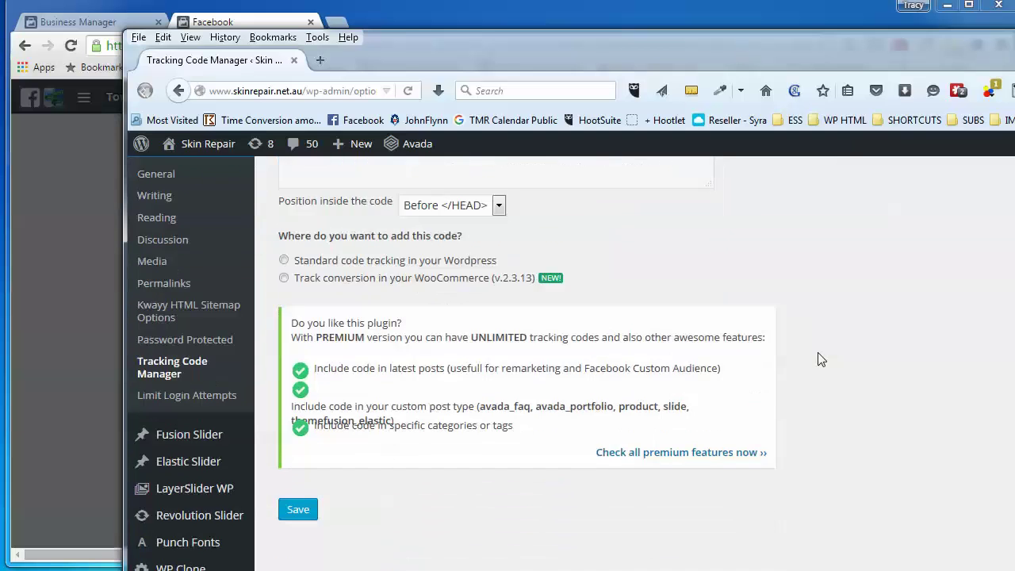
pyautogui.click(300, 470)
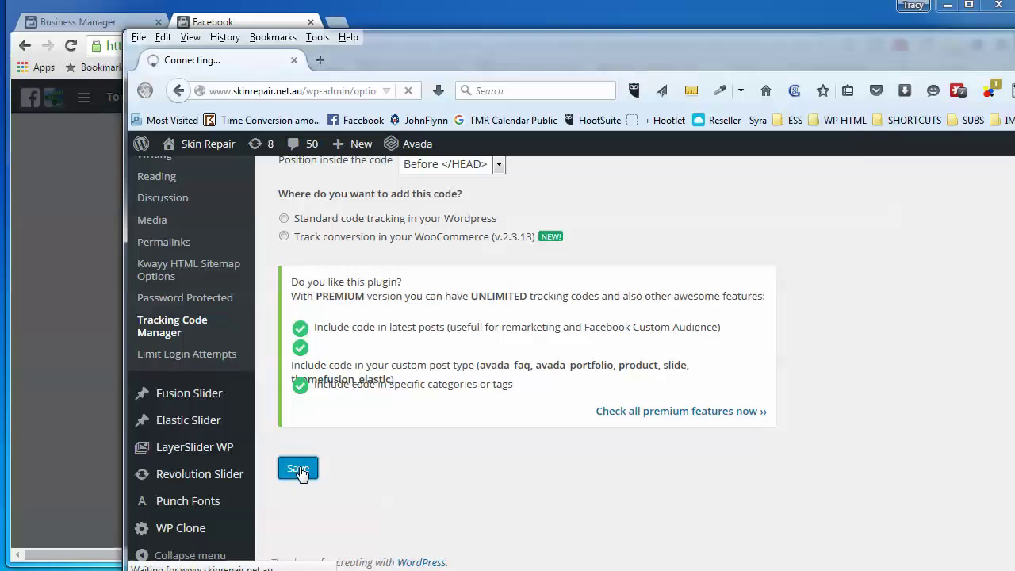
pyautogui.moveTo(1007, 48)
pyautogui.mouseDown()
pyautogui.moveTo(967, 38)
pyautogui.moveTo(992, 149)
pyautogui.moveTo(991, 56)
pyautogui.mouseUp()
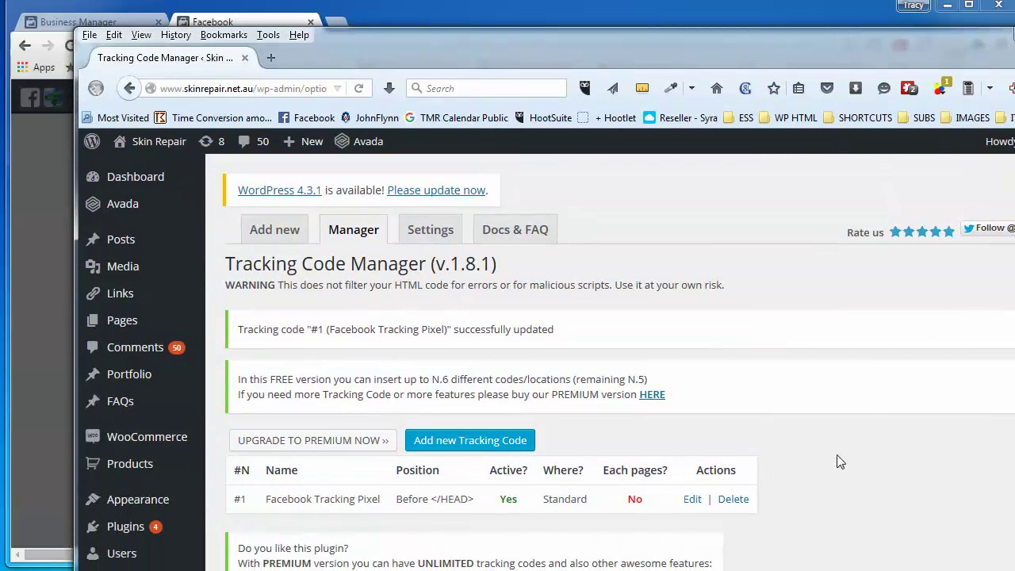
pyautogui.scroll(-2, 840, 462)
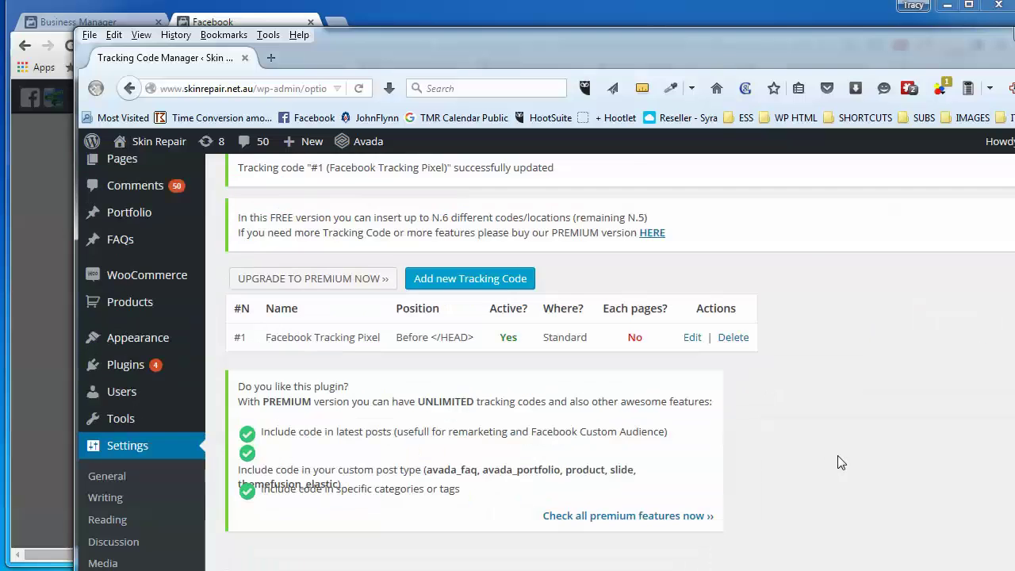
pyautogui.scroll(-2, 840, 462)
pyautogui.scroll(2, 842, 463)
pyautogui.scroll(2, 842, 464)
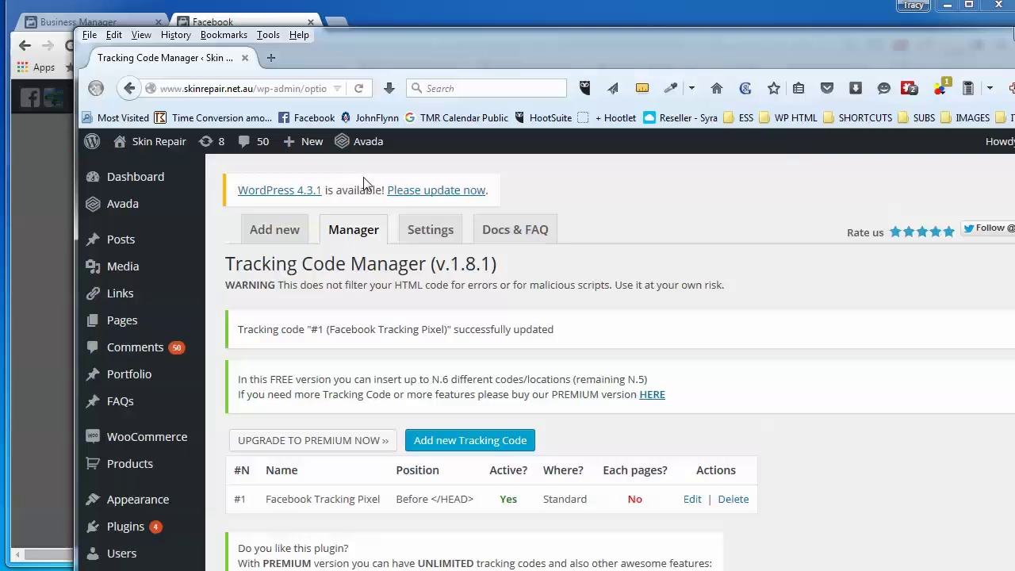
# Step: Switch to Chrome, search for "facebook pixel helper chrome extension" in a new tab, and open the FB Pixel Helper page in the web store
pyautogui.click(255, 88)
pyautogui.click(256, 88)
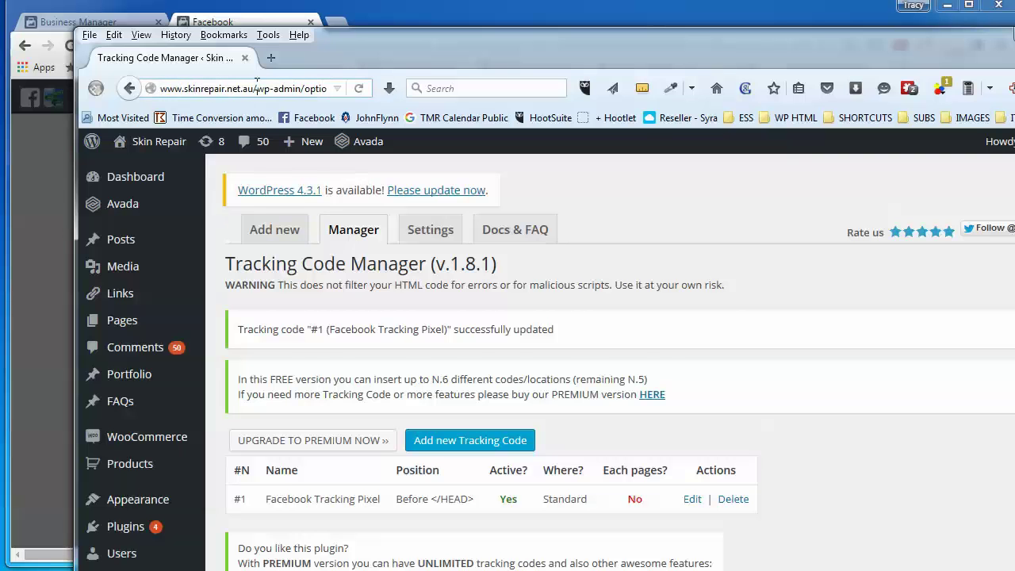
pyautogui.click(630, 19)
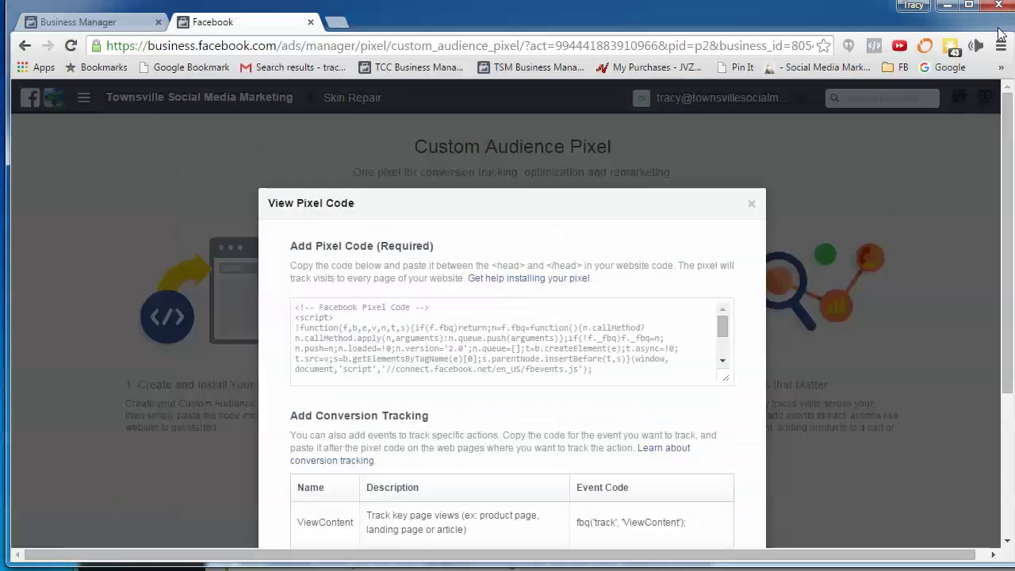
pyautogui.click(337, 22)
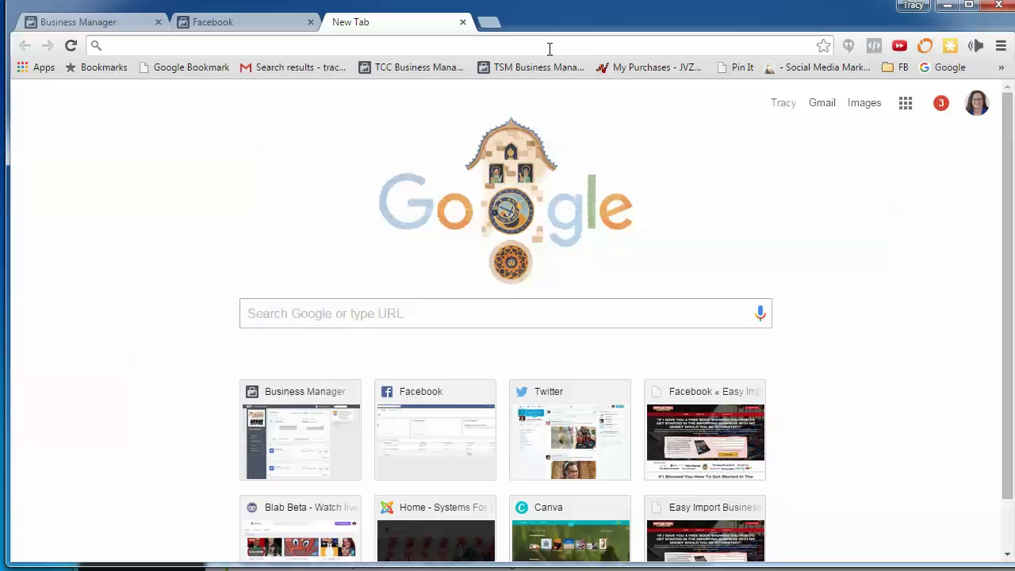
pyautogui.write('facebook ')
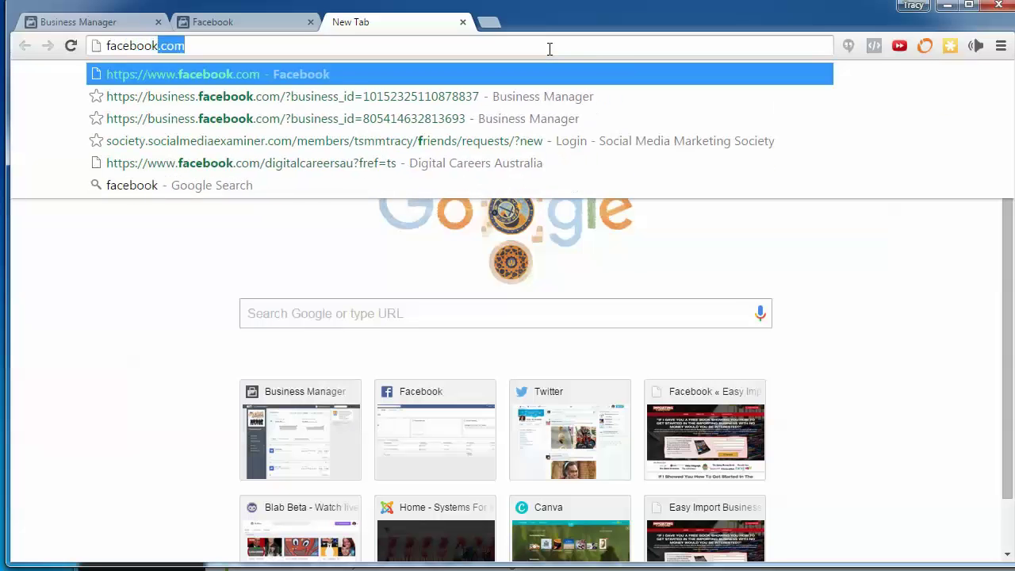
pyautogui.write('pixel helper')
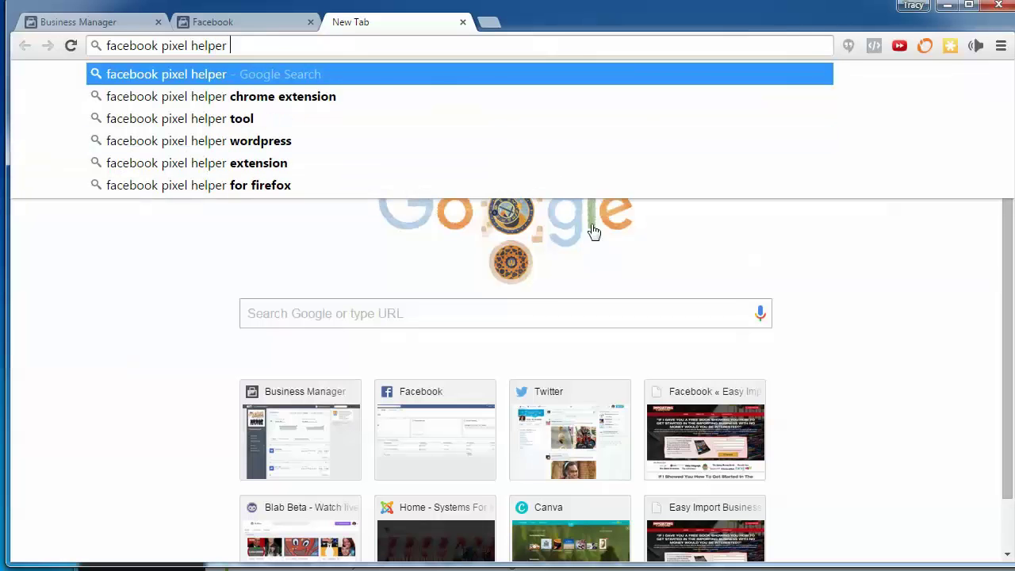
pyautogui.click(307, 96)
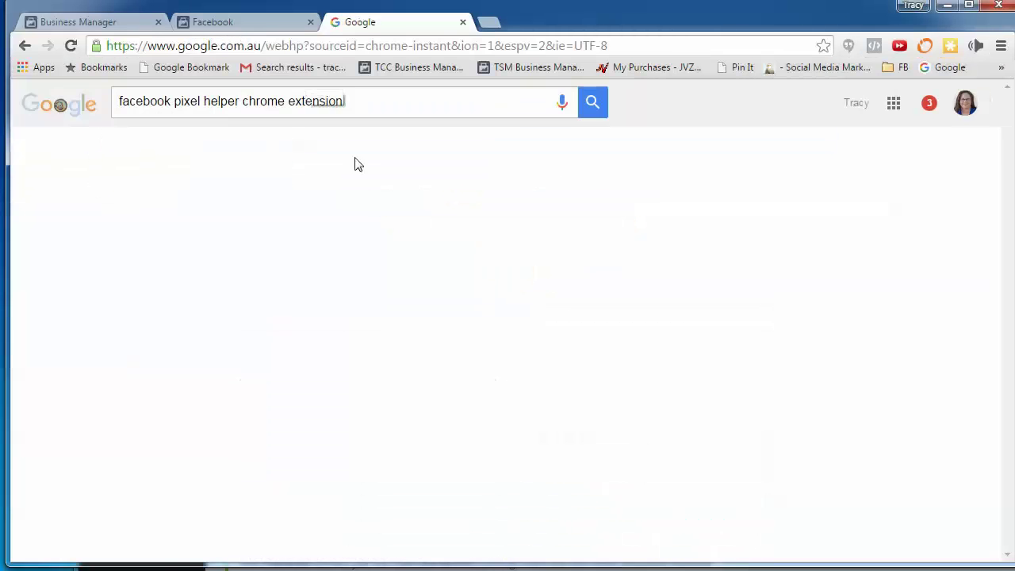
pyautogui.click(292, 224)
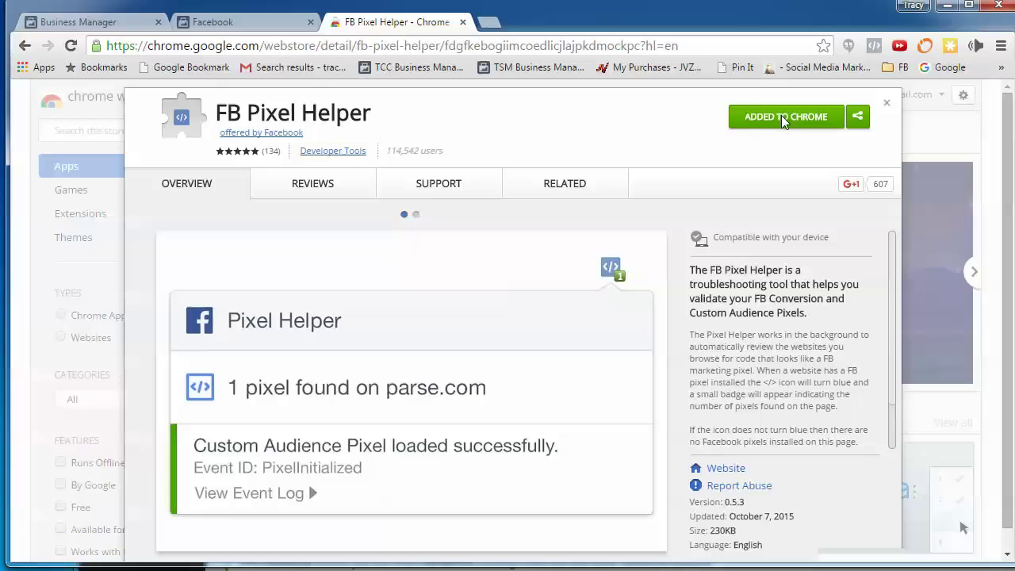
pyautogui.click(487, 24)
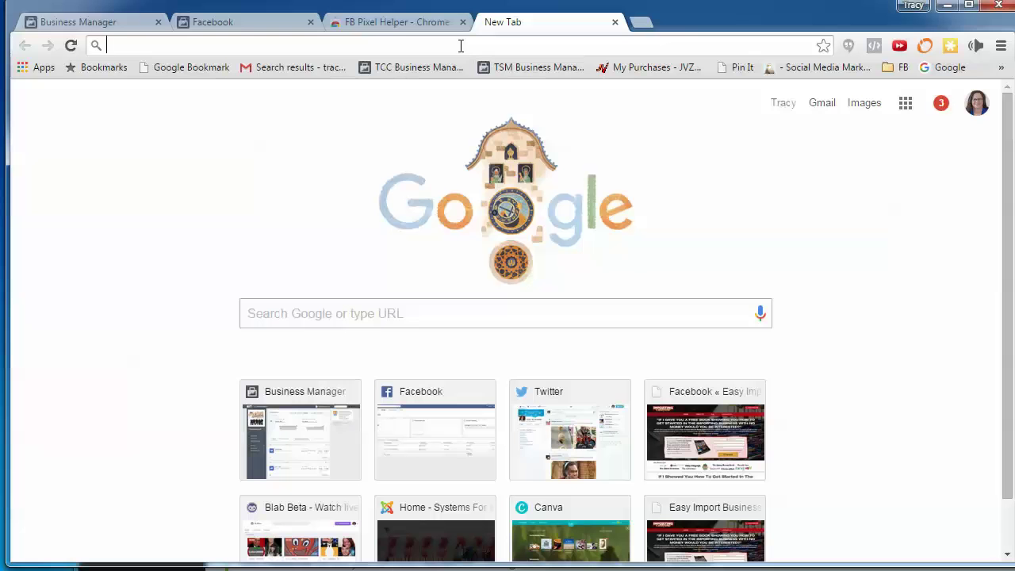
pyautogui.hotkey('ctrl', 'v')
pyautogui.hotkey('ctrl', 'a')
pyautogui.write('http://www.skinrepair.net.au/')
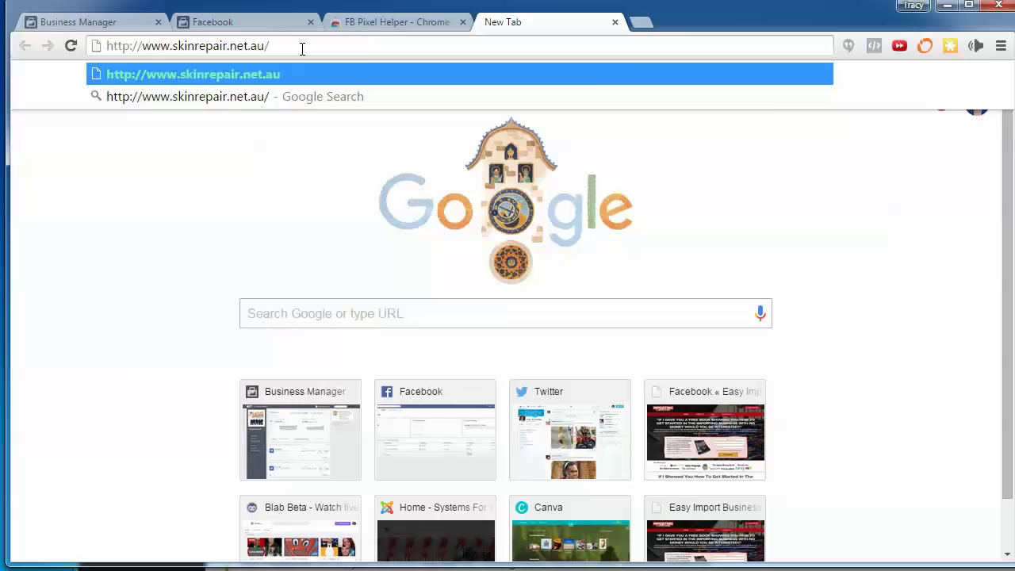
pyautogui.press('Return')
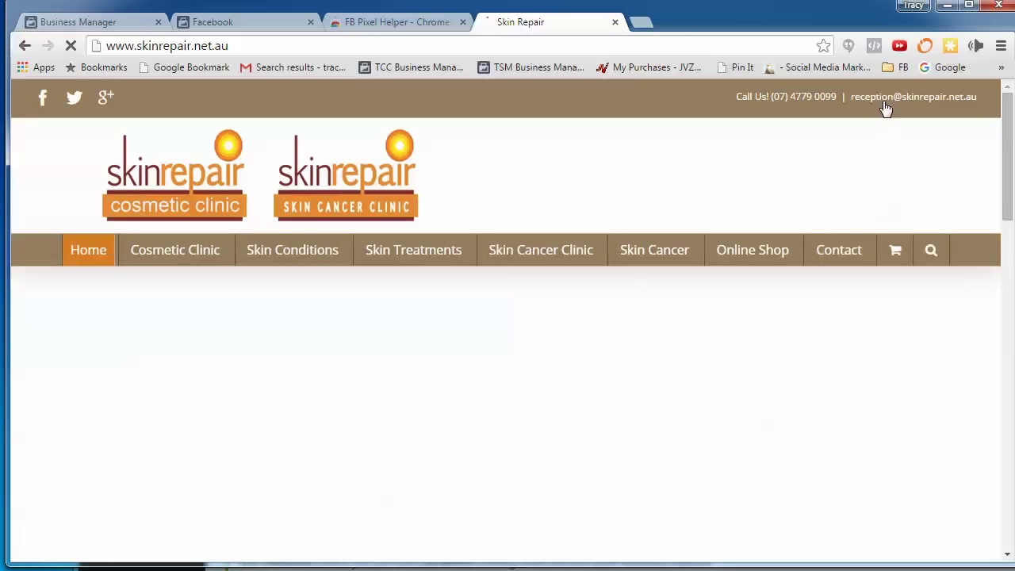
# Step: Check the Skin Repair homepage for installed pixels with the Pixel Helper extension
pyautogui.click(874, 48)
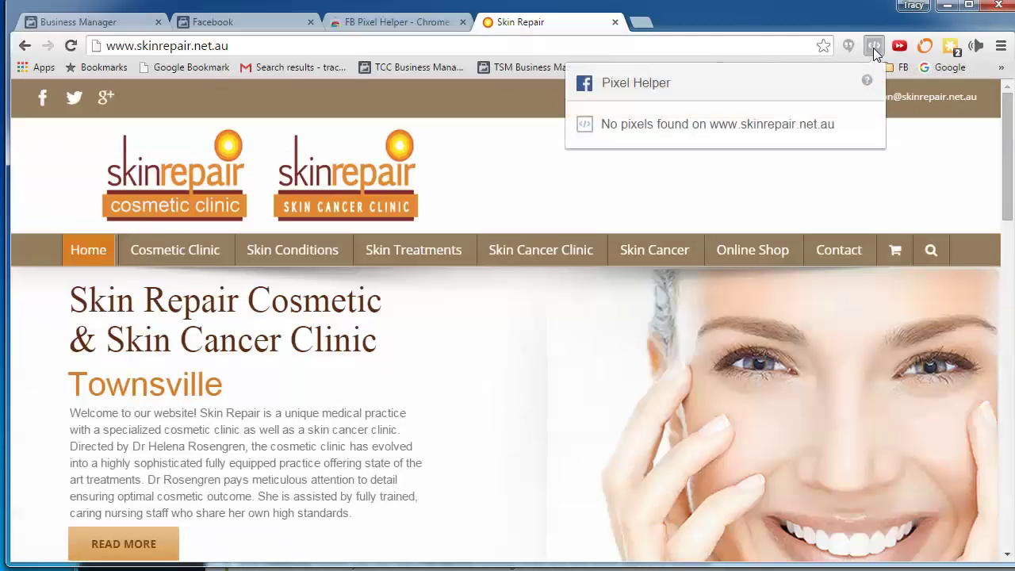
pyautogui.click(874, 48)
pyautogui.click(874, 48)
pyautogui.hotkey('alt', 'Tab')
pyautogui.click(785, 14)
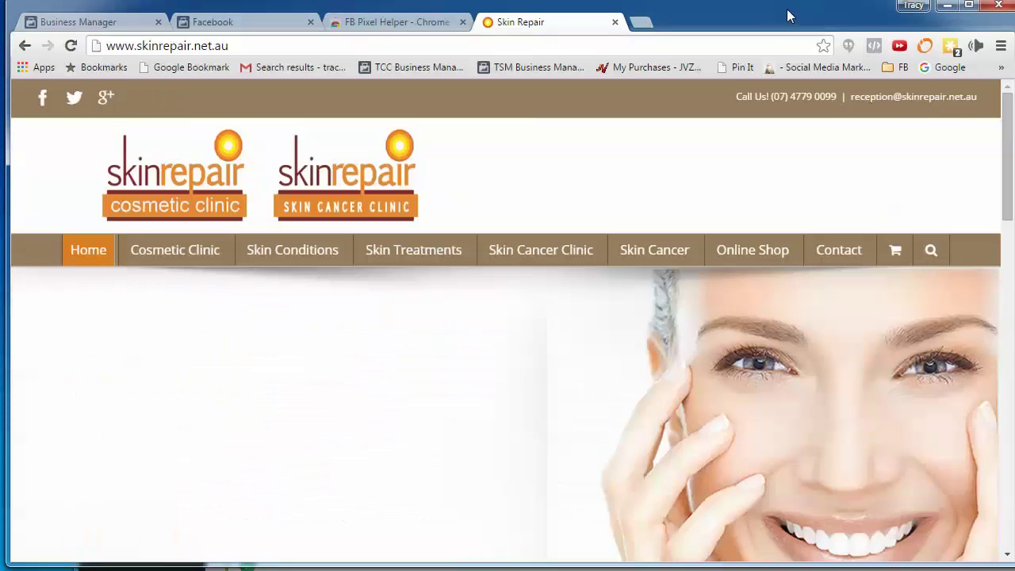
pyautogui.click(874, 47)
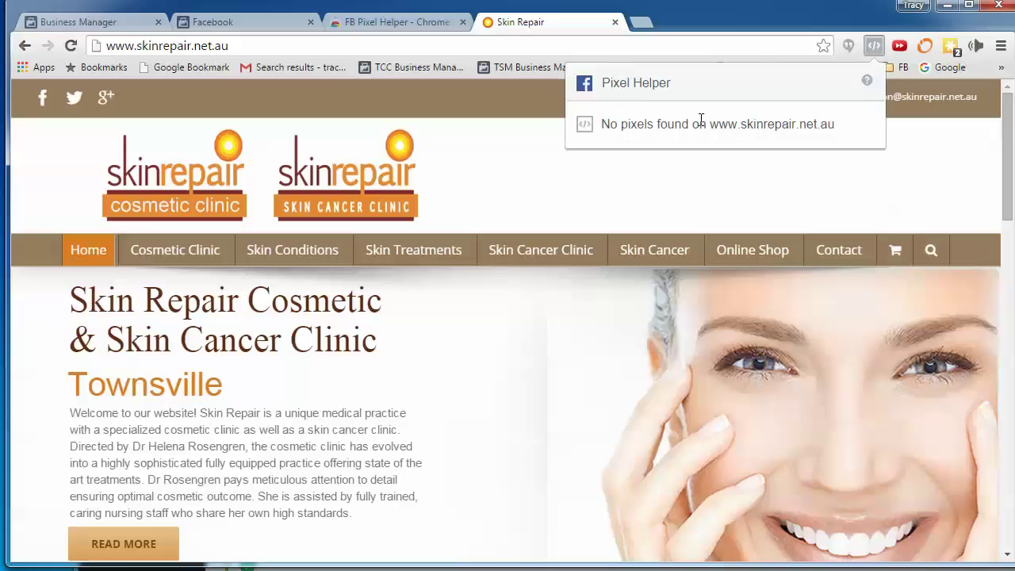
# Step: Return to Tracking Code Manager in WordPress, open the Facebook Tracking Pixel entry for editing, and review its page insertion settings
pyautogui.hotkey('alt', 'Tab')
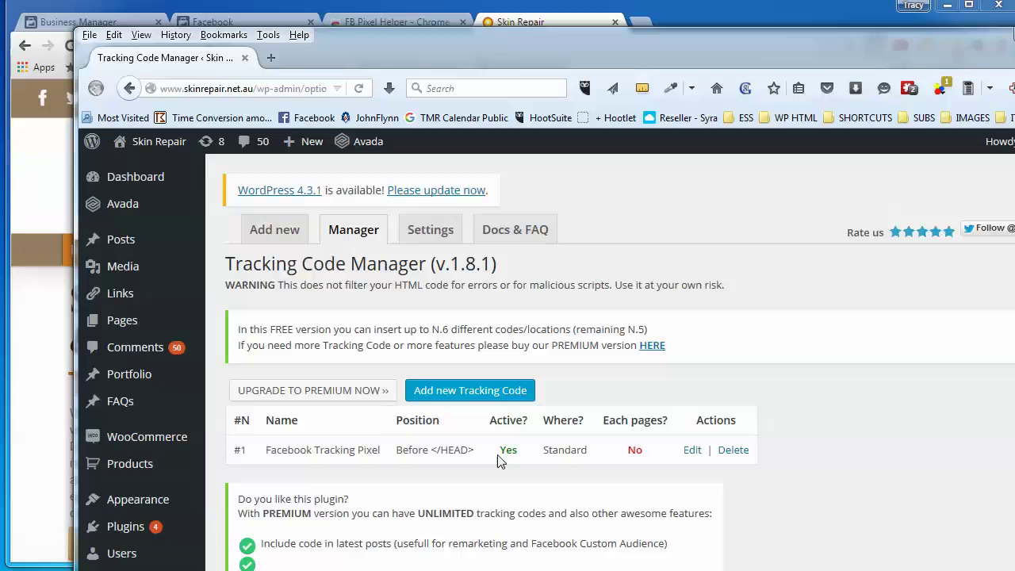
pyautogui.click(692, 451)
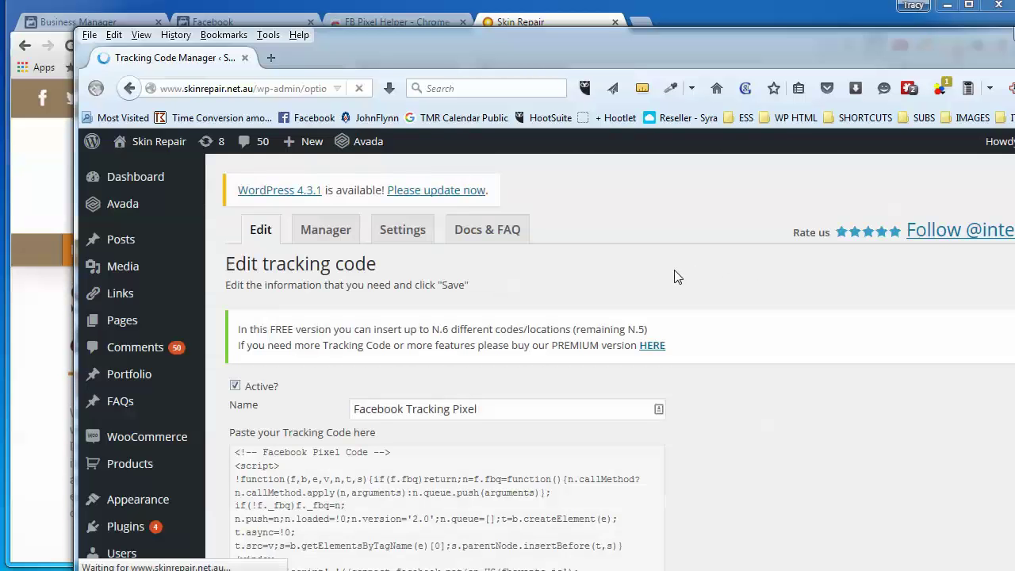
pyautogui.scroll(-6, 718, 281)
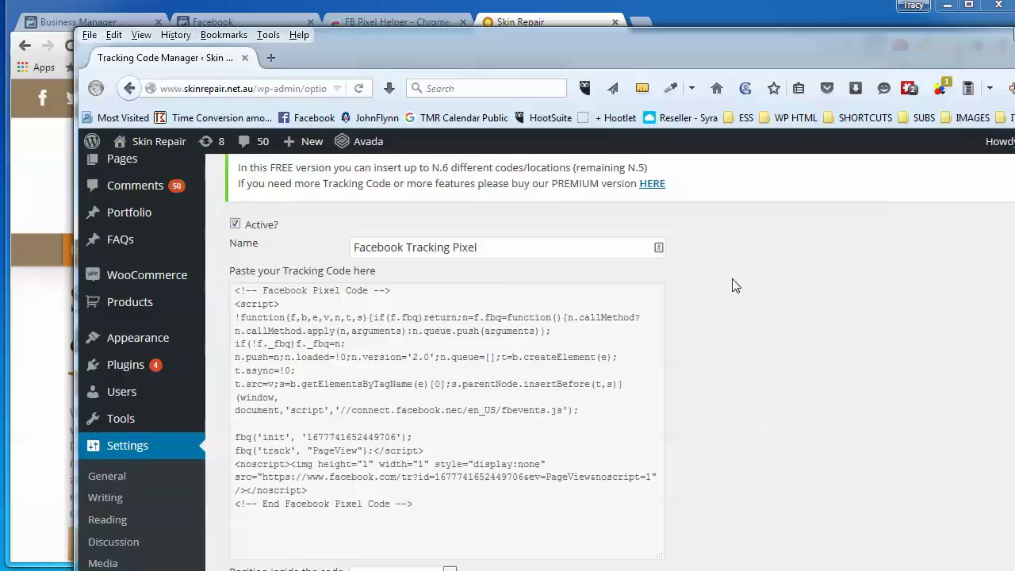
pyautogui.scroll(-3, 734, 286)
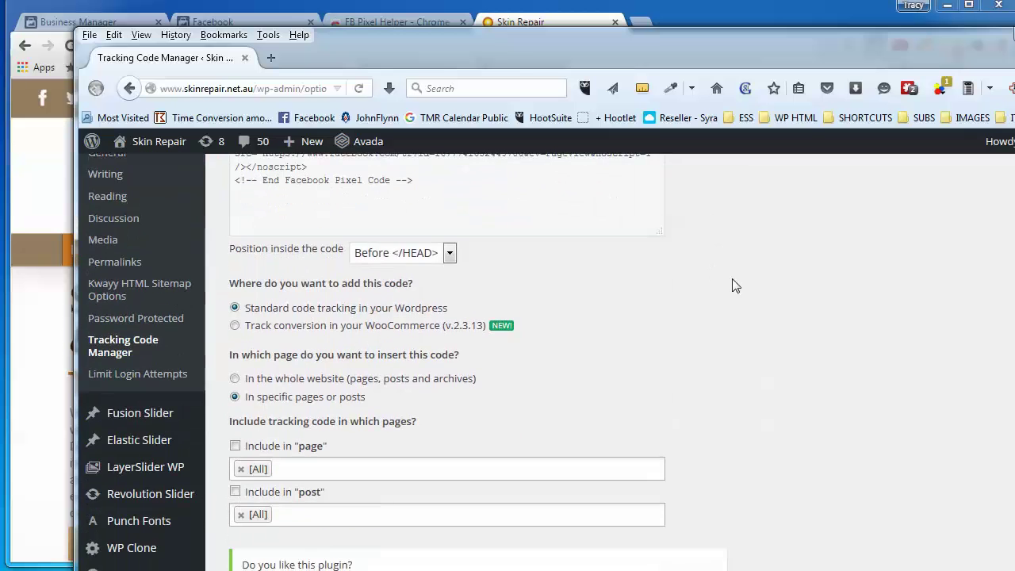
pyautogui.scroll(-4, 733, 284)
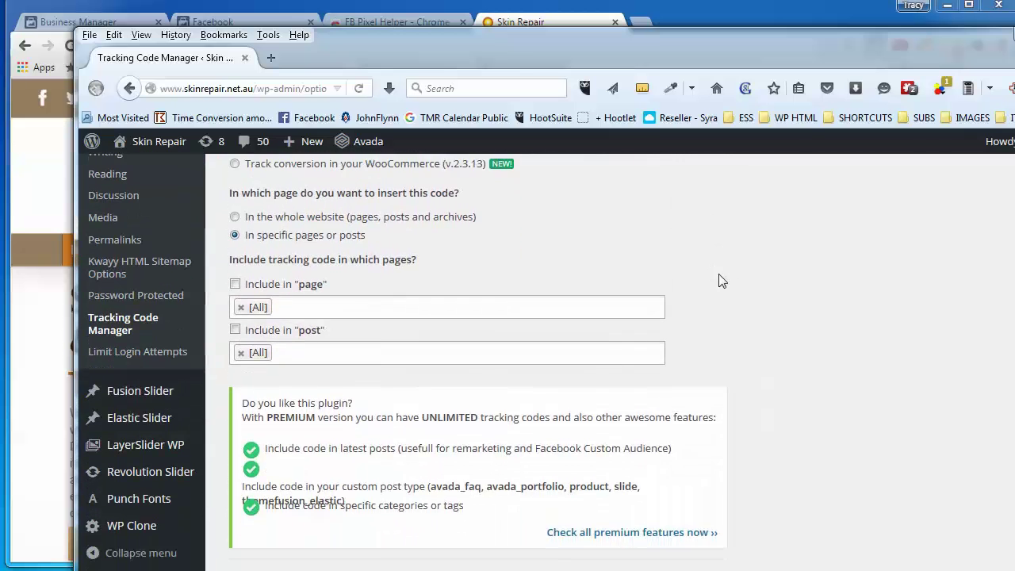
pyautogui.scroll(2, 720, 280)
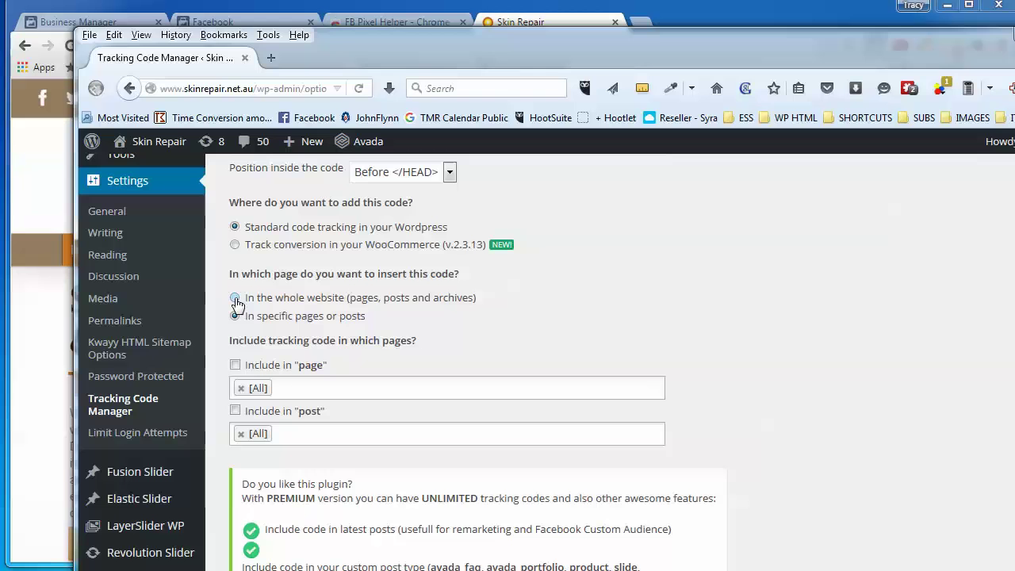
# Step: Set the tracking code to be inserted in the whole website (pages, posts and archives) and save it
pyautogui.click(236, 299)
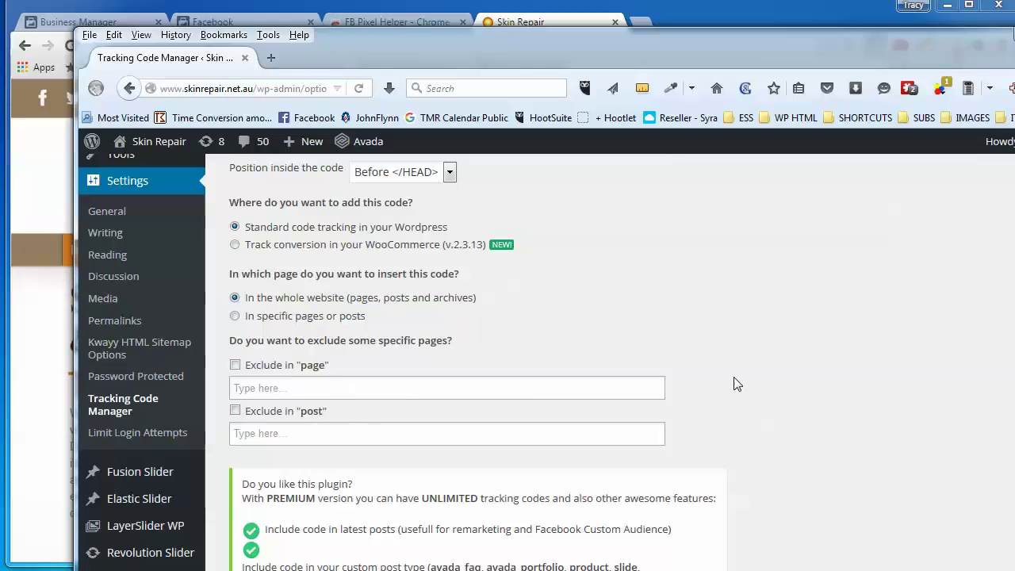
pyautogui.click(235, 316)
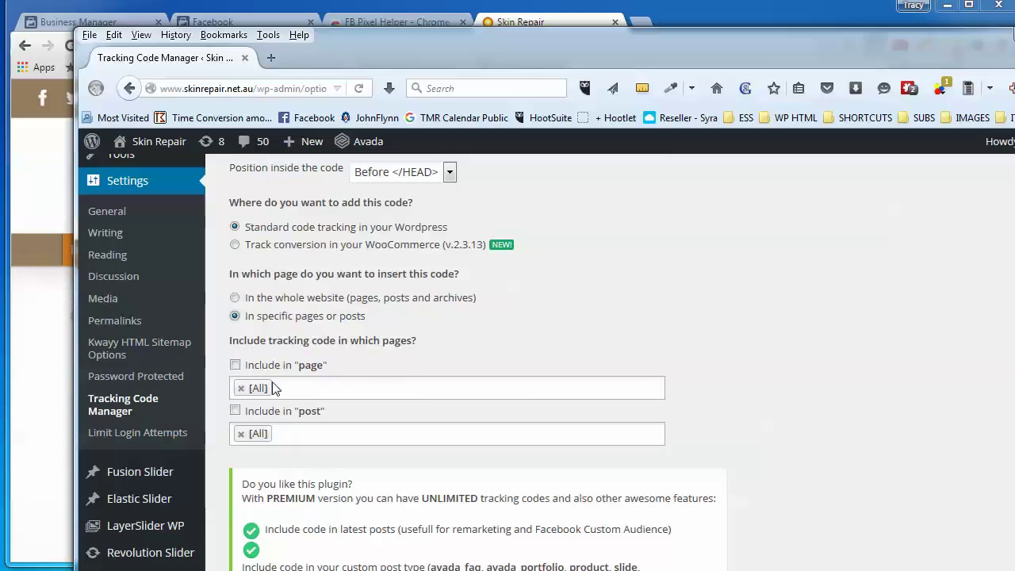
pyautogui.click(235, 298)
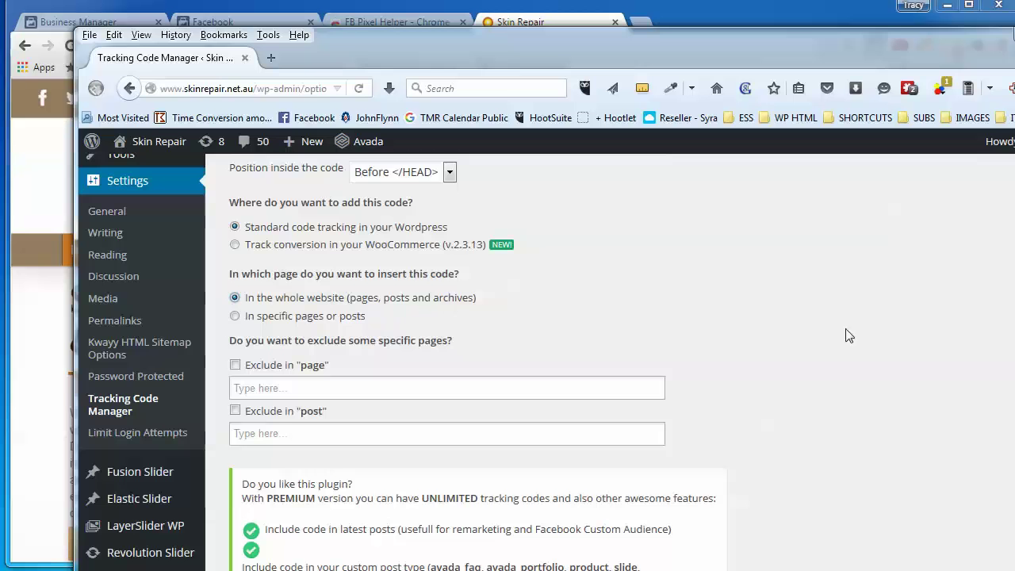
pyautogui.scroll(-4, 799, 333)
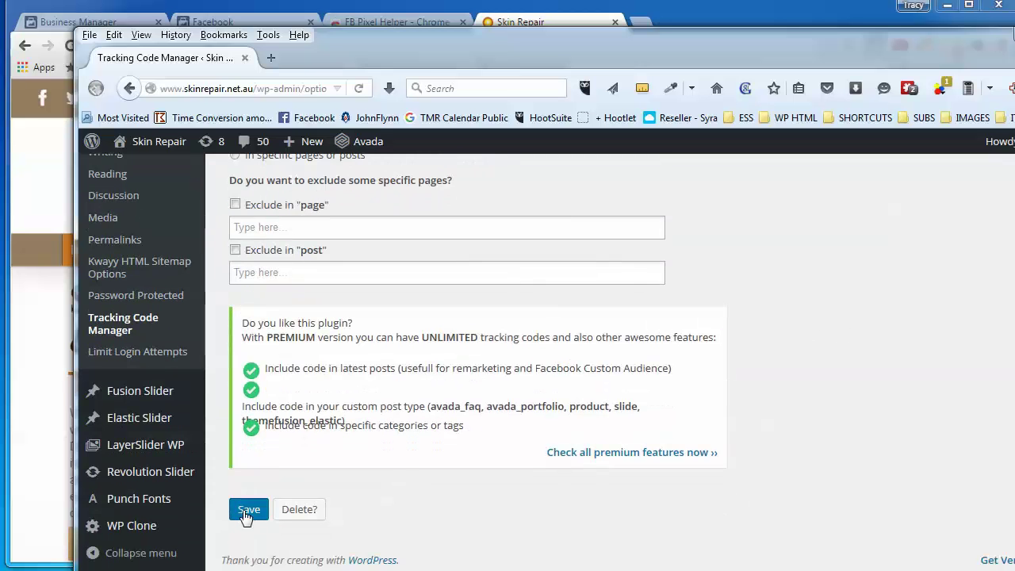
pyautogui.click(246, 512)
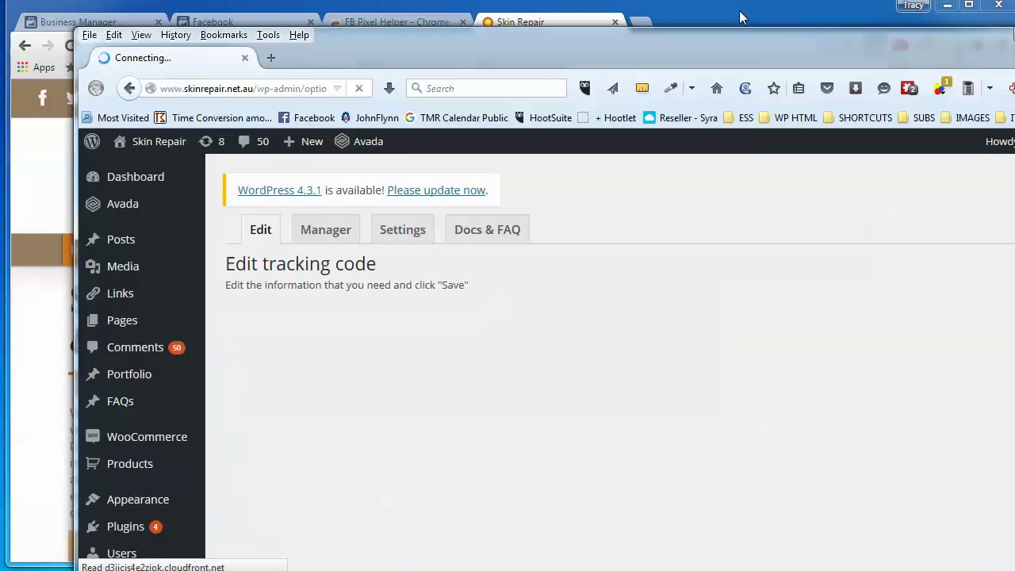
# Step: Reload the Skin Repair homepage in Chrome and inspect the detected pixel's event log and called URL with Pixel Helper
pyautogui.click(741, 17)
pyautogui.click(71, 46)
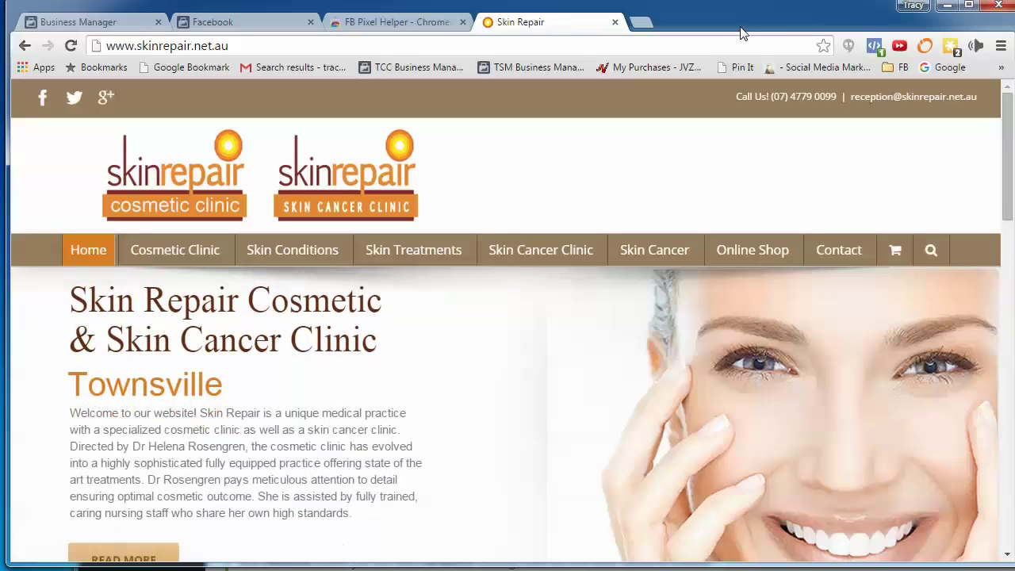
pyautogui.click(876, 47)
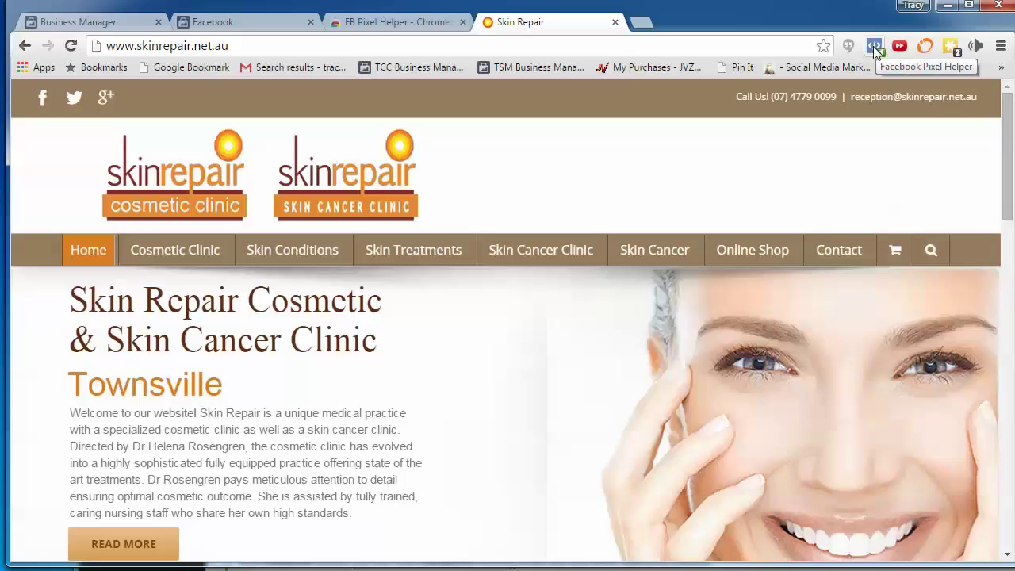
pyautogui.click(876, 49)
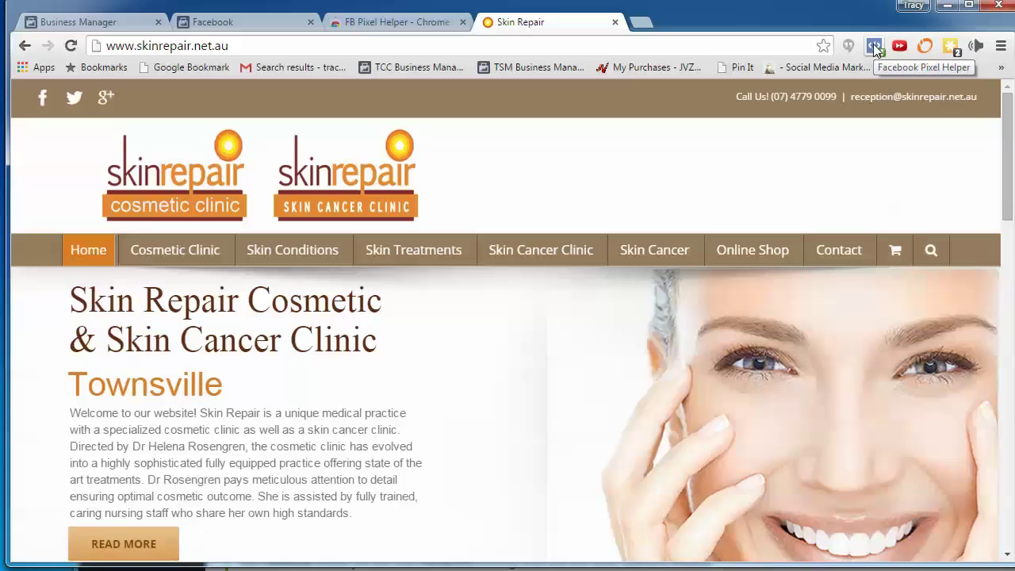
pyautogui.click(876, 48)
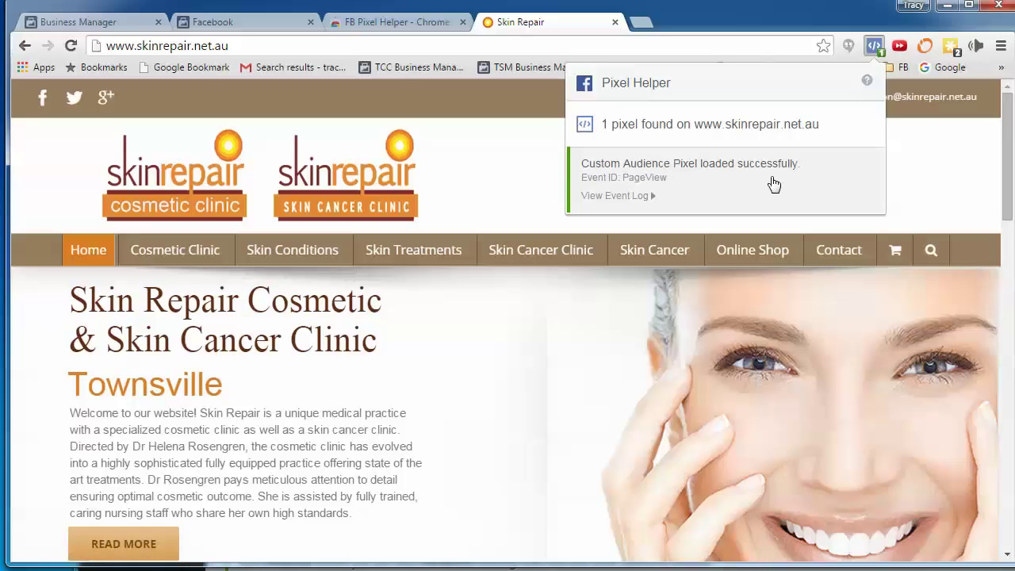
pyautogui.click(799, 182)
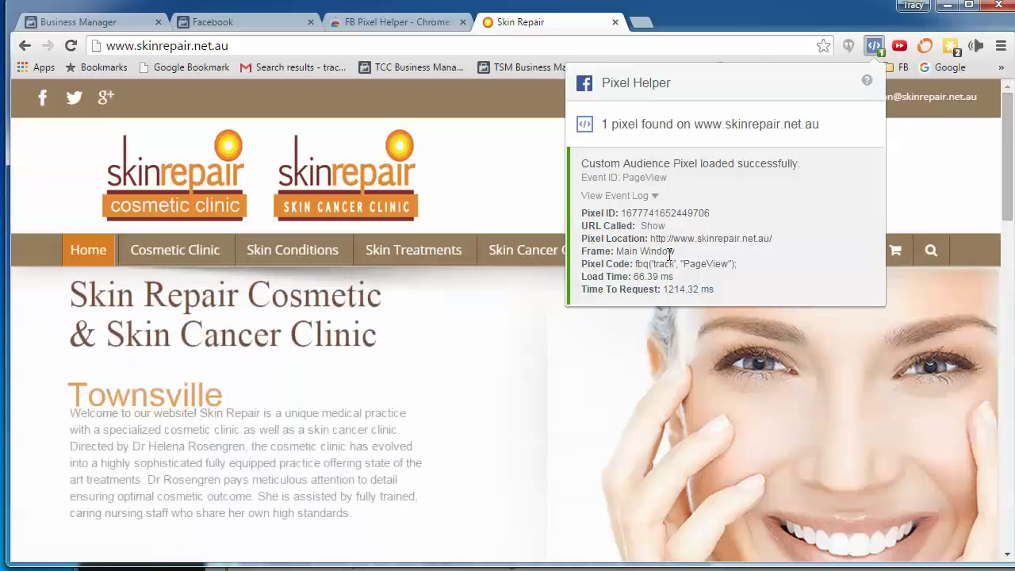
pyautogui.click(652, 226)
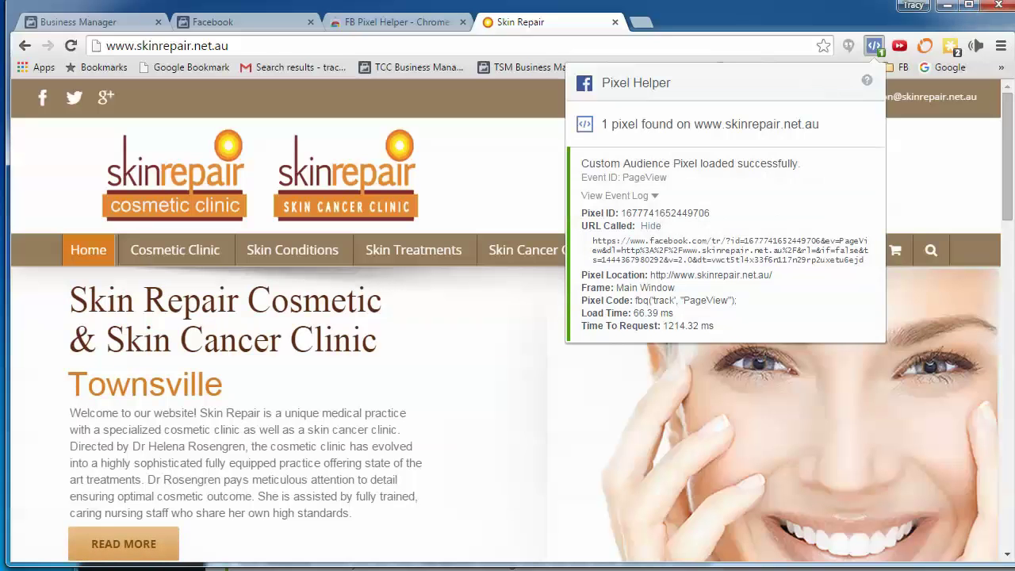
# Step: Close the View Pixel Code dialog on Facebook's Custom Audience Pixel page and check the pixel's status
pyautogui.click(267, 24)
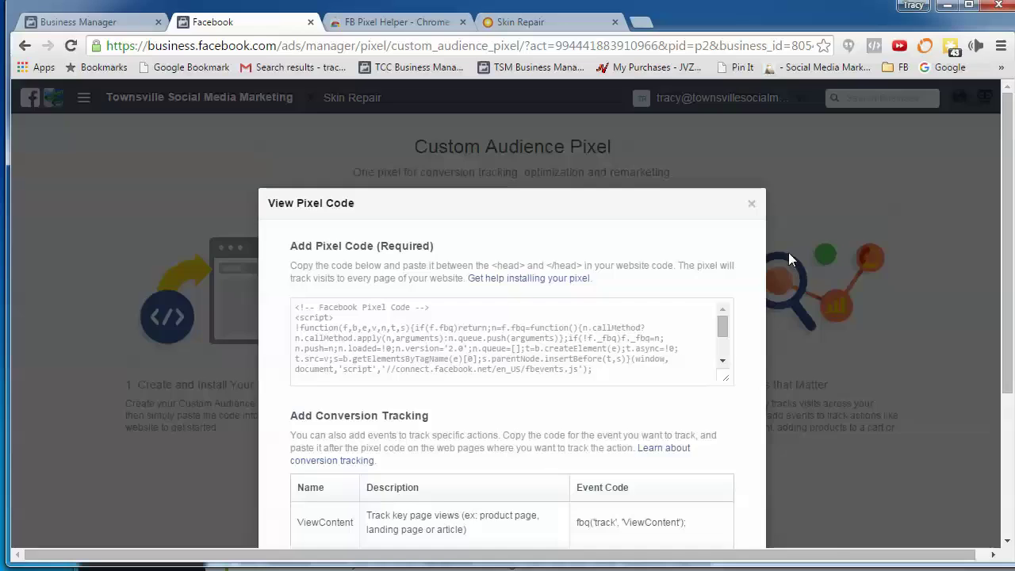
pyautogui.click(751, 203)
pyautogui.moveTo(847, 341); pyautogui.dragTo(775, 342)
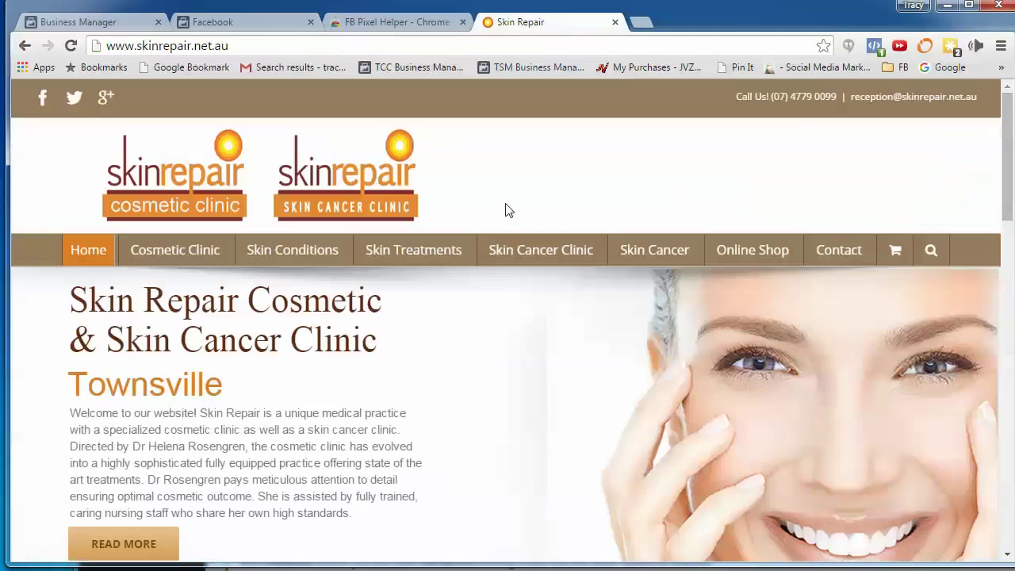
pyautogui.click(595, 21)
pyautogui.click(872, 45)
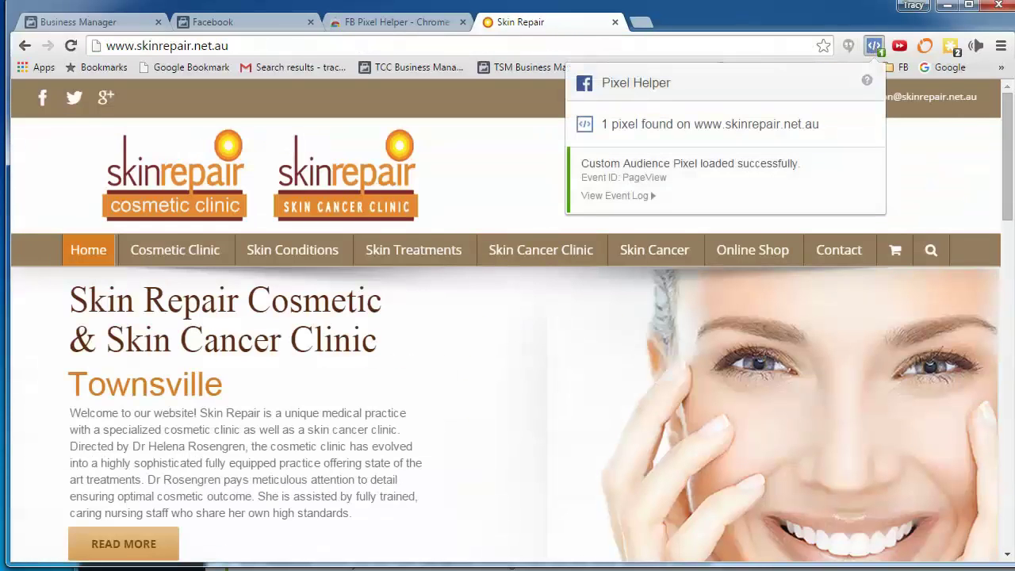
pyautogui.click(226, 24)
pyautogui.click(804, 339)
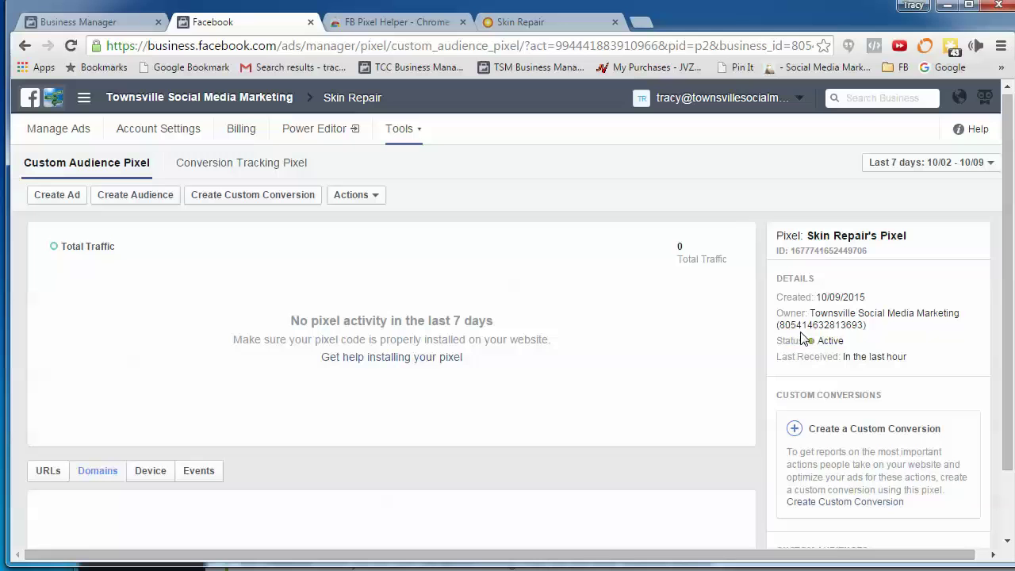
pyautogui.moveTo(912, 359); pyautogui.dragTo(776, 358)
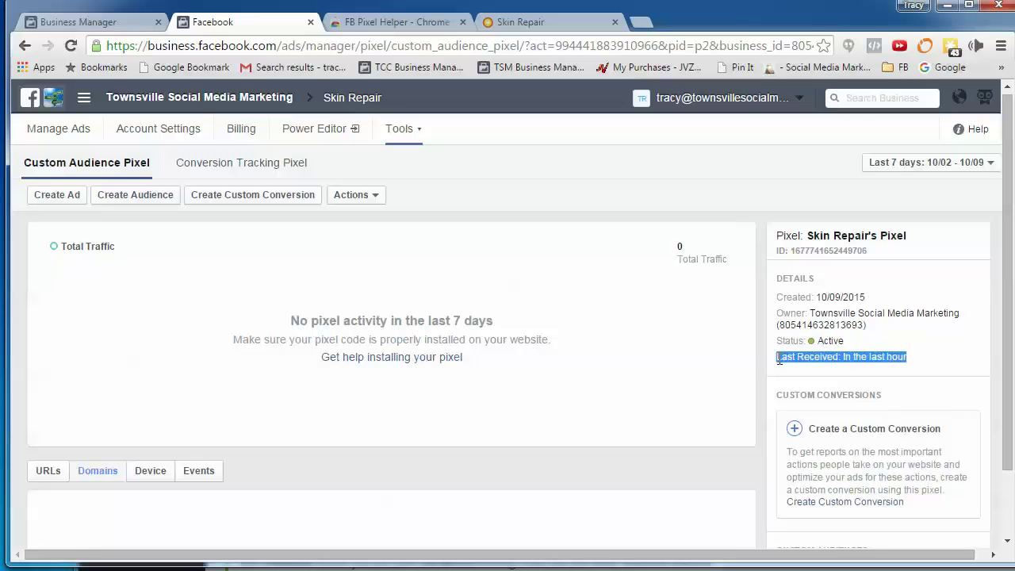
pyautogui.click(937, 355)
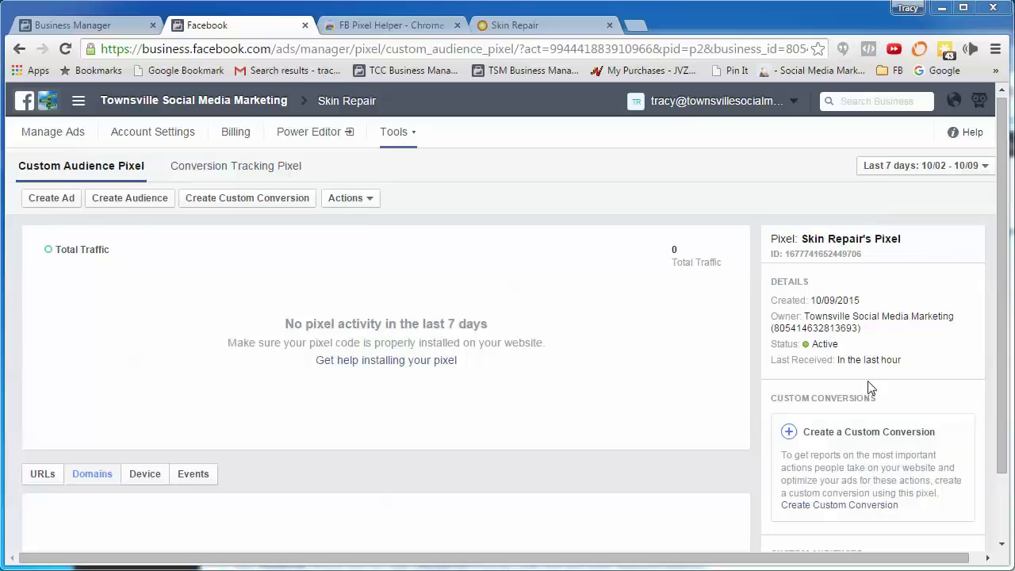
pyautogui.moveTo(843, 344); pyautogui.dragTo(774, 353)
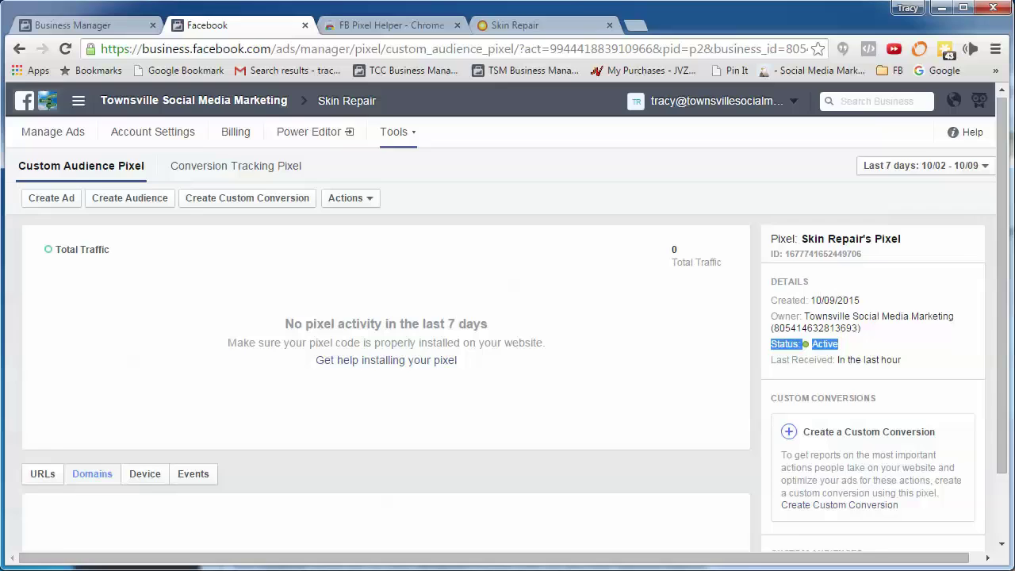
pyautogui.click(523, 26)
pyautogui.click(215, 25)
pyautogui.click(860, 352)
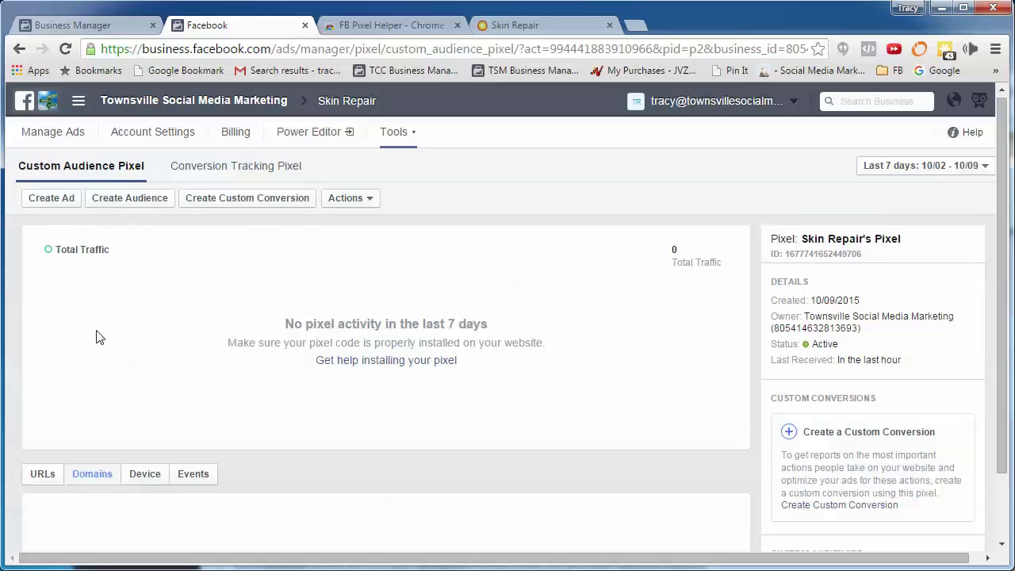
pyautogui.click(401, 135)
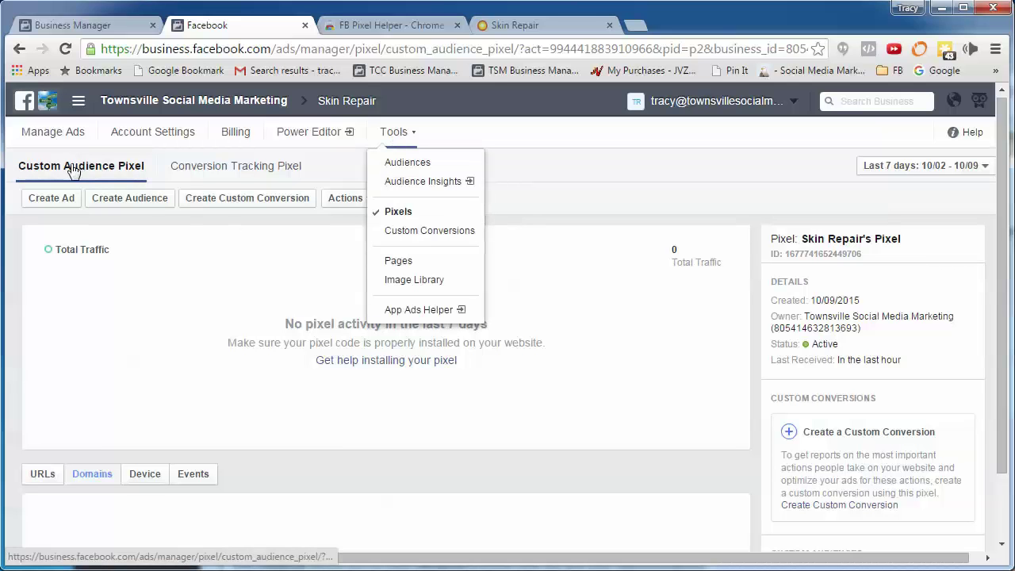
pyautogui.click(702, 178)
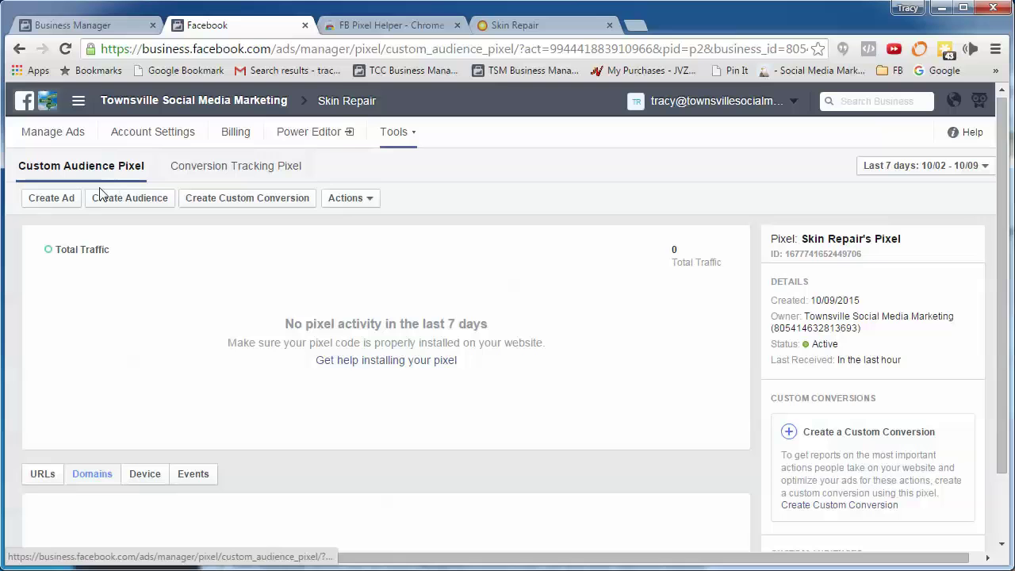
pyautogui.click(130, 200)
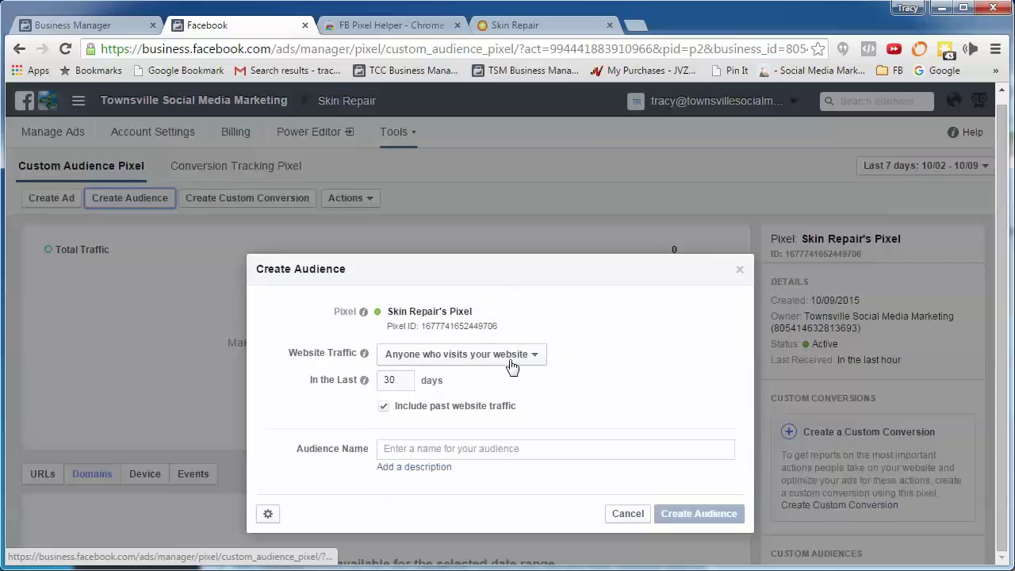
pyautogui.doubleClick(403, 379)
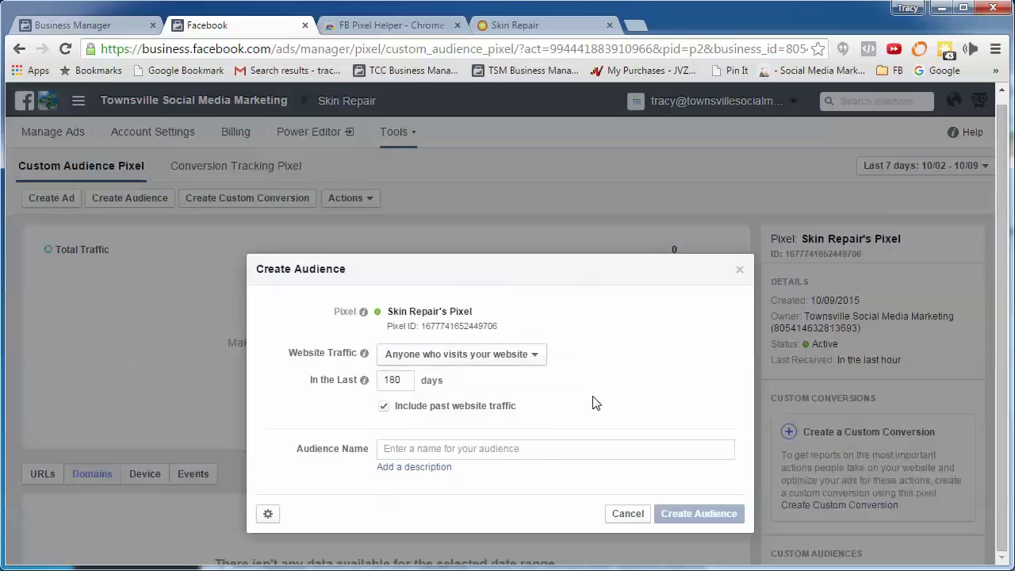
# Step: Name the audience Skin Repair Facebook Tracking and create it
pyautogui.click(555, 452)
pyautogui.write('Skin Repair Facebook')
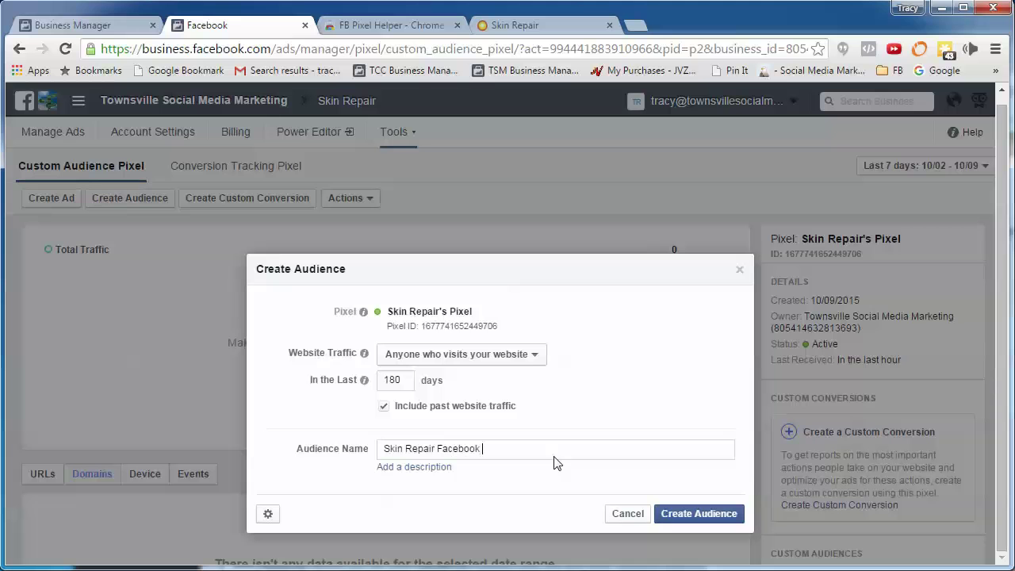
pyautogui.write('cking')
pyautogui.click(703, 514)
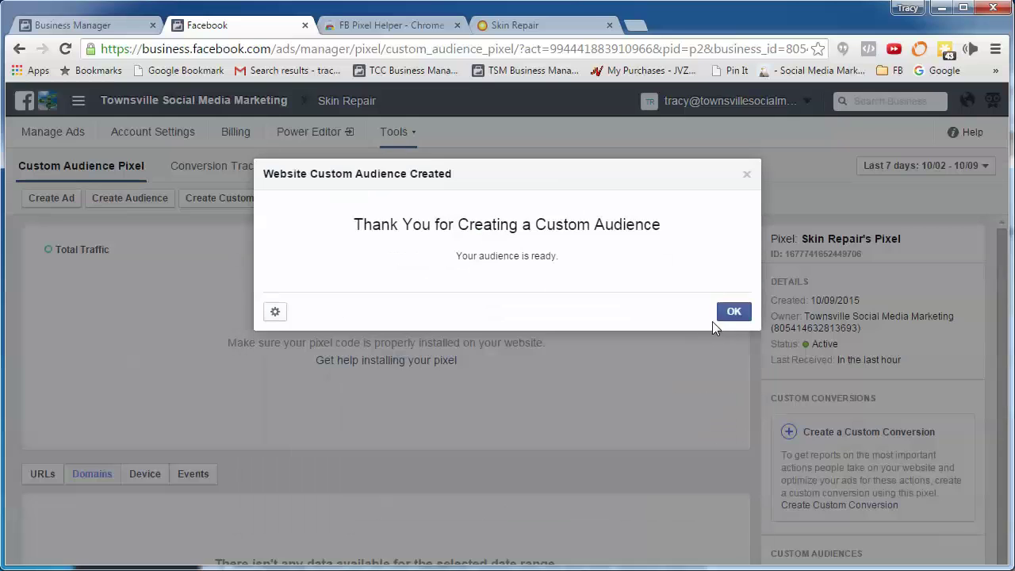
pyautogui.click(729, 312)
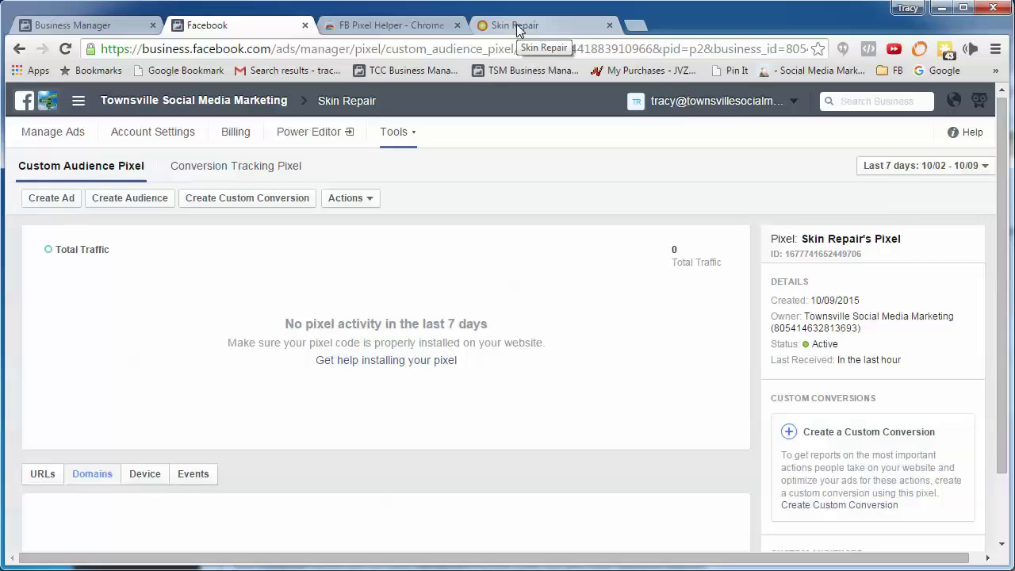
# Step: Open the ad account's Audiences list and review the Skin Repair Facebook Tracking entry
pyautogui.click(399, 140)
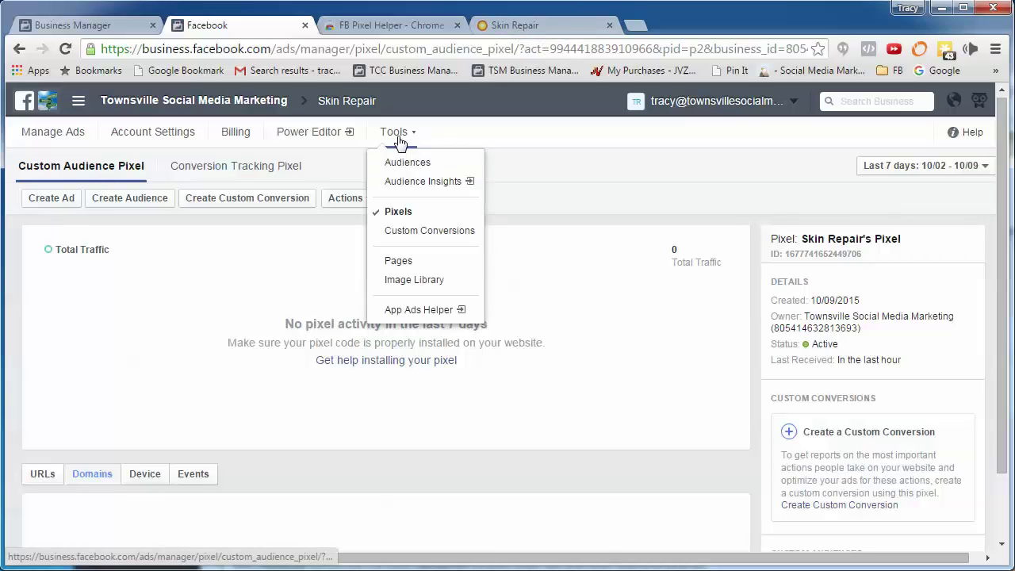
pyautogui.click(408, 165)
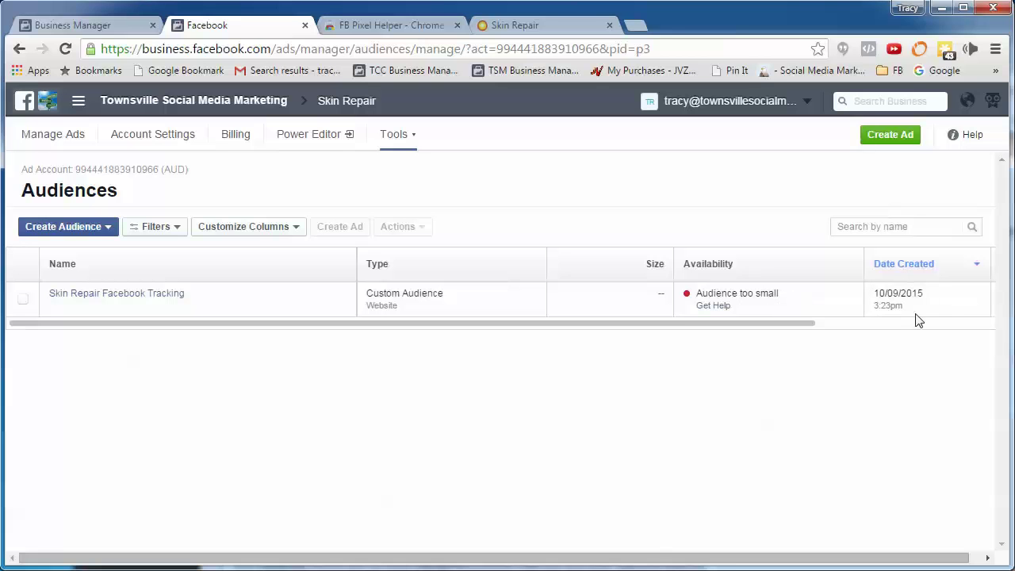
pyautogui.moveTo(676, 309)
# Step: Try to create a lookalike audience for Australia (AU) from the Skin Repair Facebook Tracking audience, and cancel the dialog
pyautogui.click(22, 305)
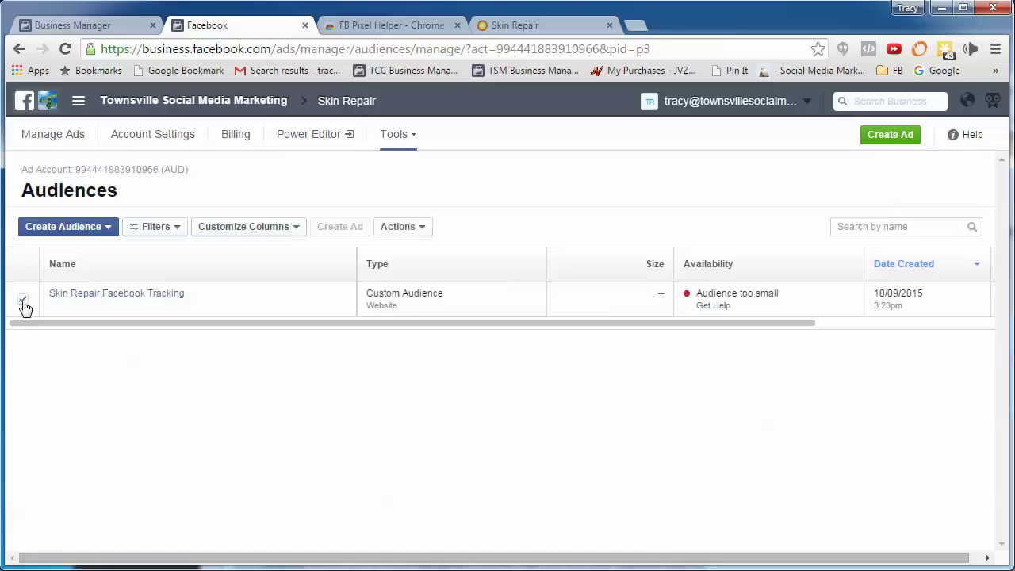
pyautogui.click(403, 227)
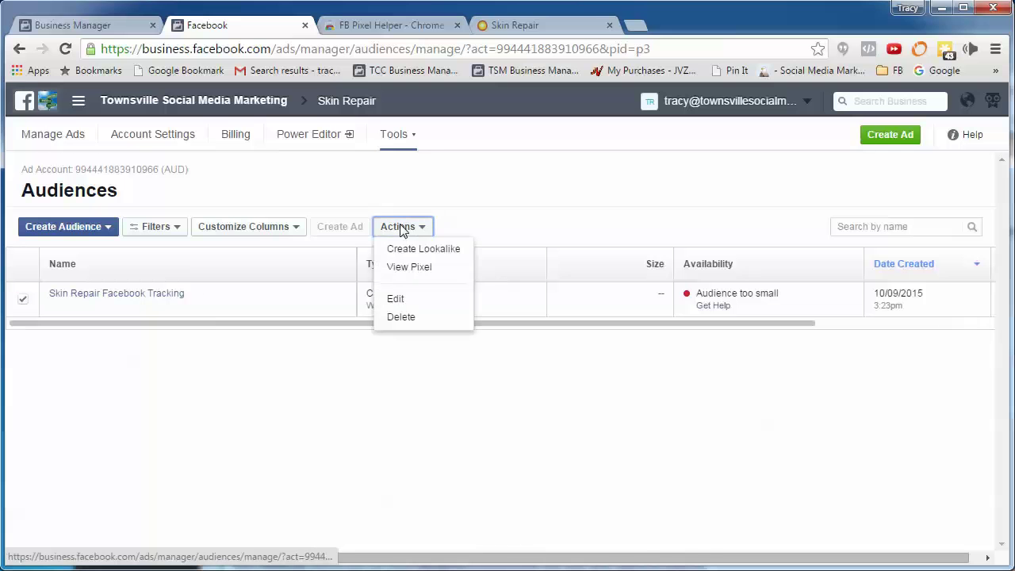
pyautogui.click(443, 250)
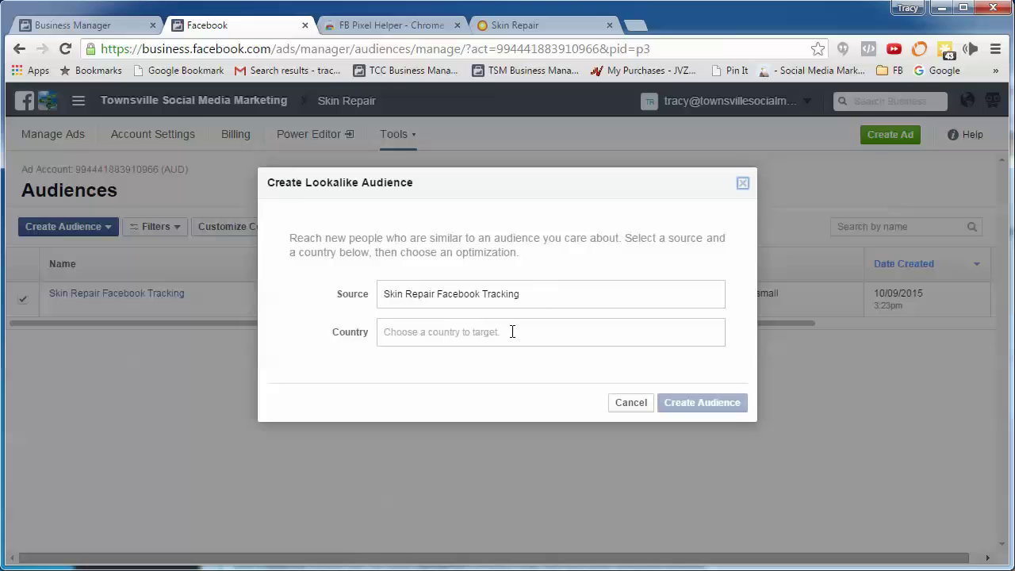
pyautogui.click(513, 332)
pyautogui.scroll(-4, 499, 459)
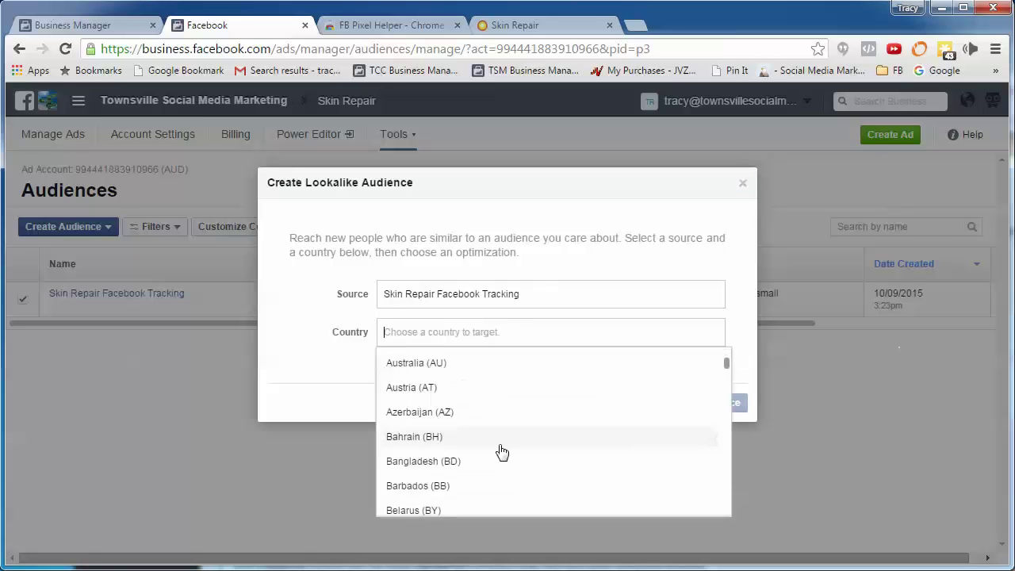
pyautogui.click(431, 362)
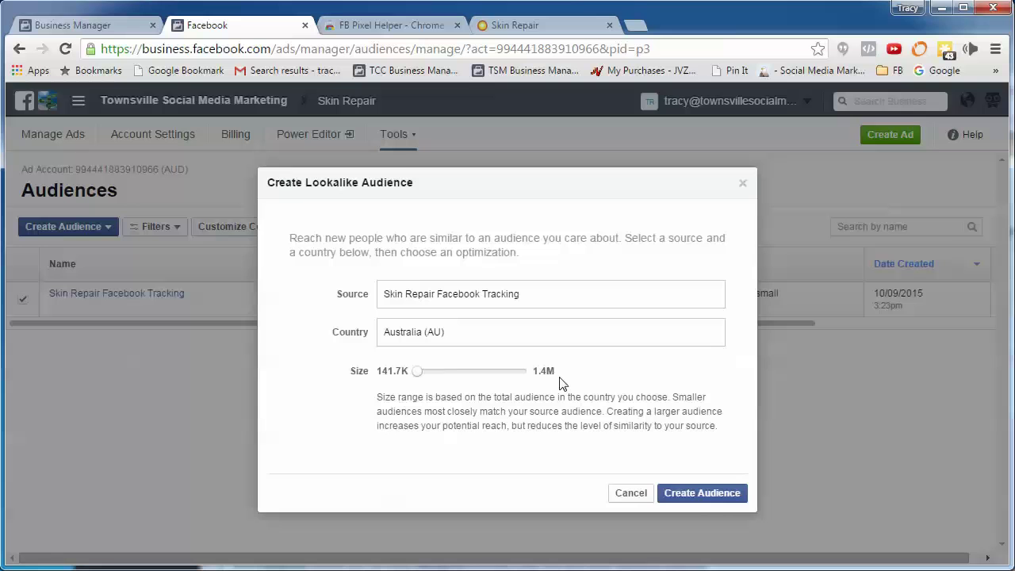
pyautogui.click(704, 493)
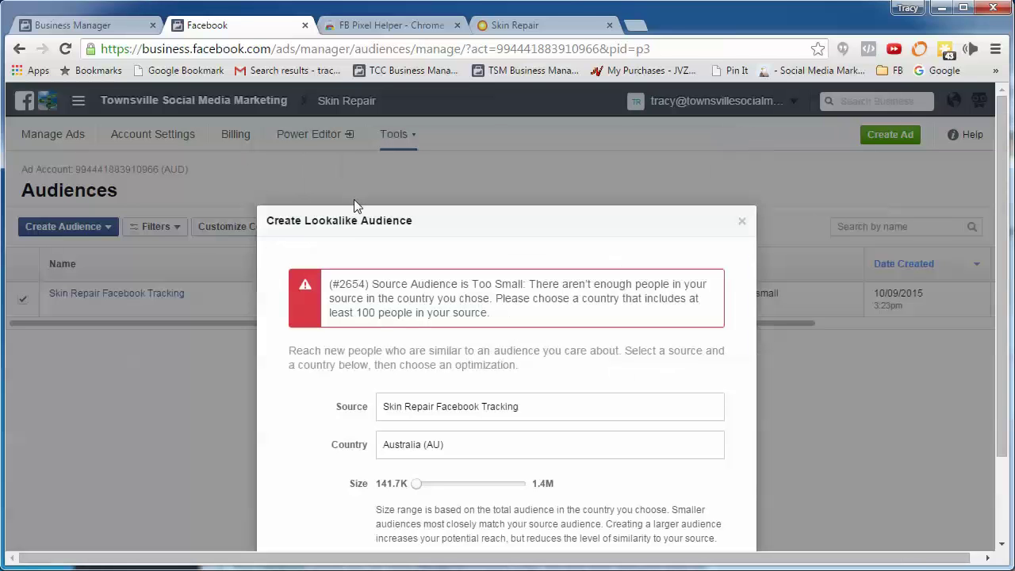
pyautogui.moveTo(492, 313); pyautogui.dragTo(332, 277)
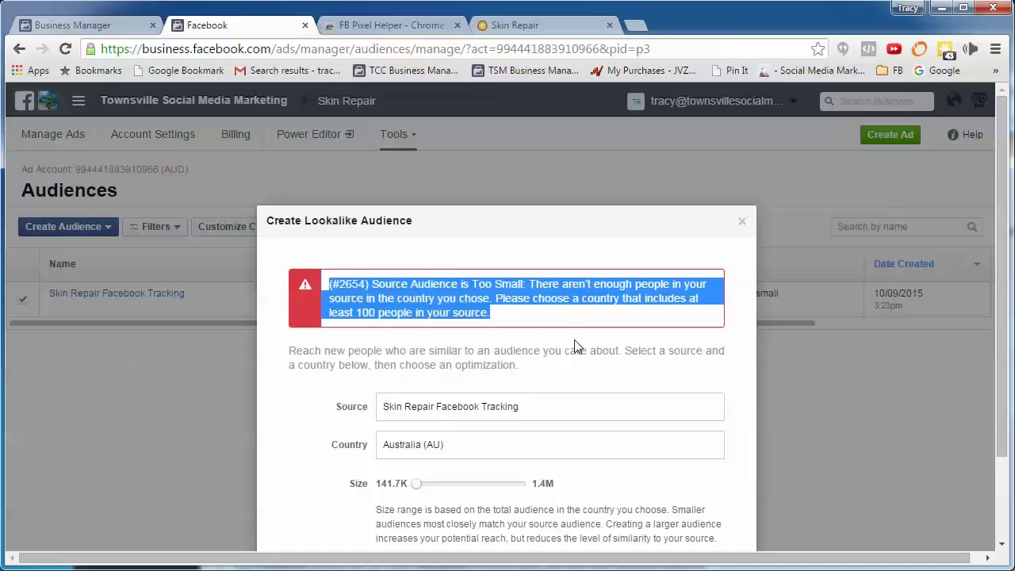
pyautogui.scroll(-2, 575, 340)
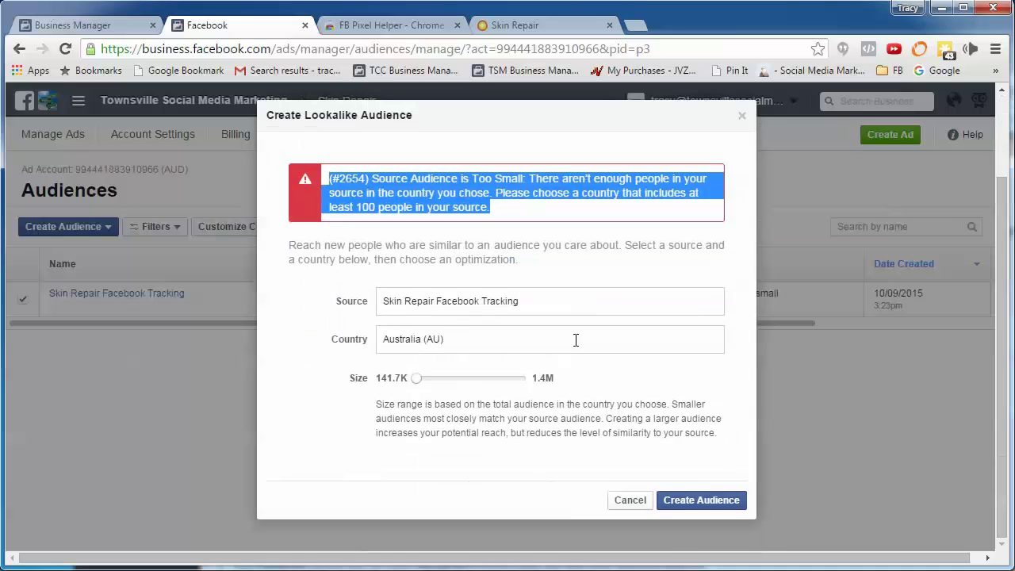
pyautogui.click(630, 500)
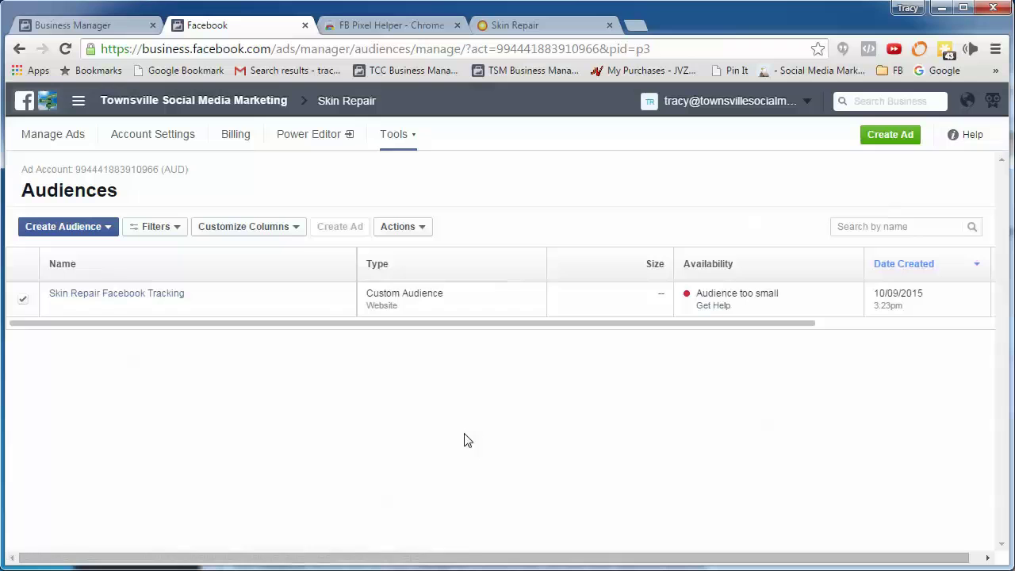